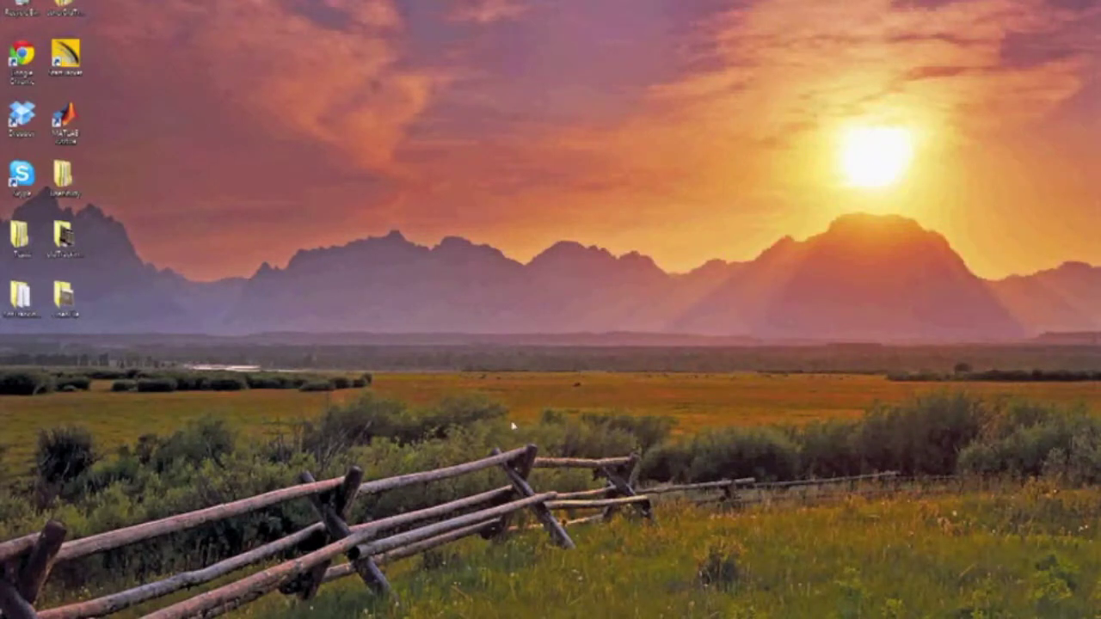
Close the open Colony6b folder window and launch MATLAB with Jacket from the desktop shortcut
mouse_move(139, 617)
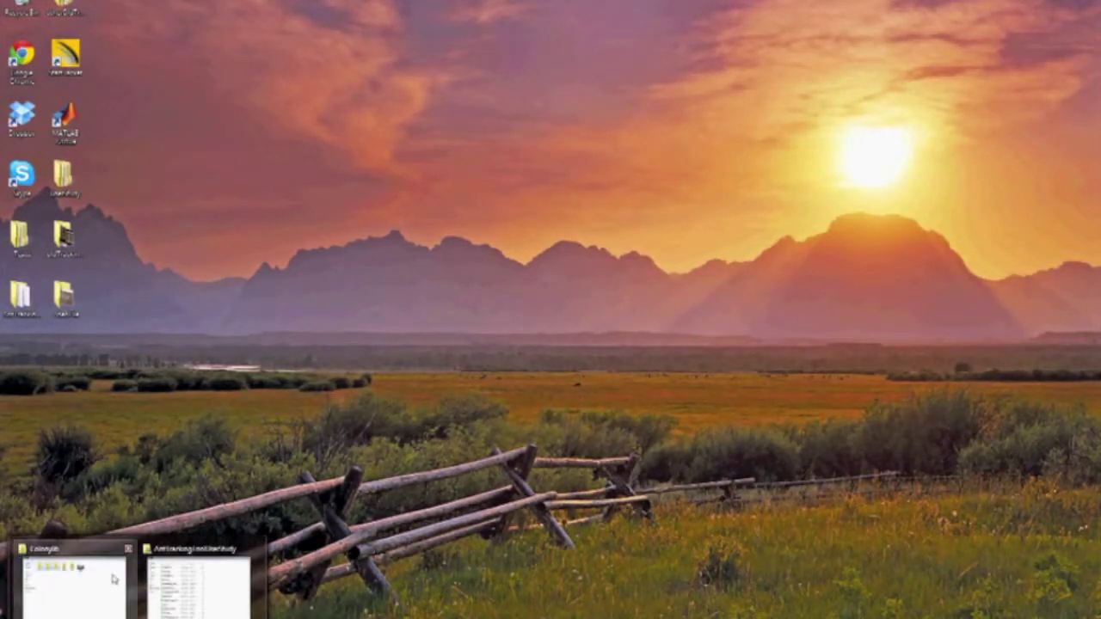
left_click(131, 550)
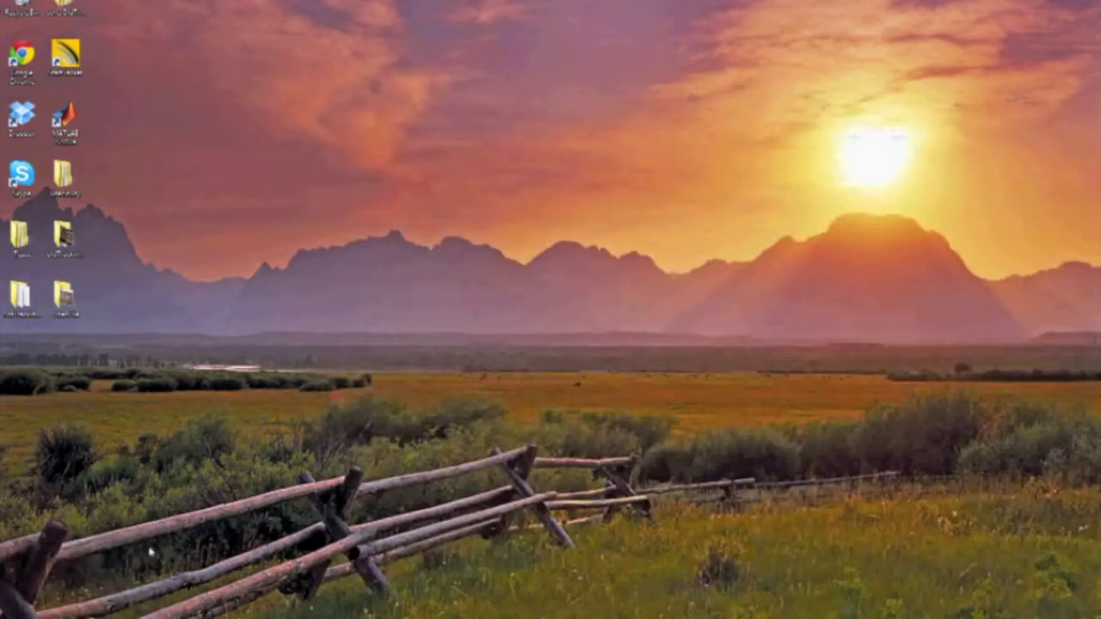
double_click(69, 61)
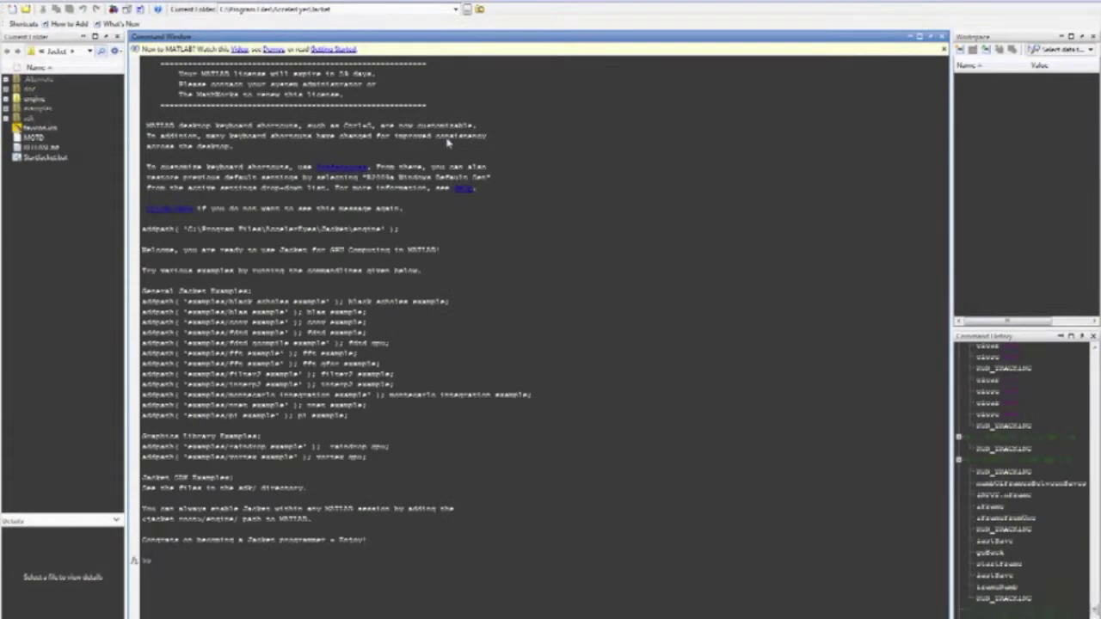
Set MATLAB's current folder to the AntTrackingToolUserStudy folder on the desktop
left_click(467, 9)
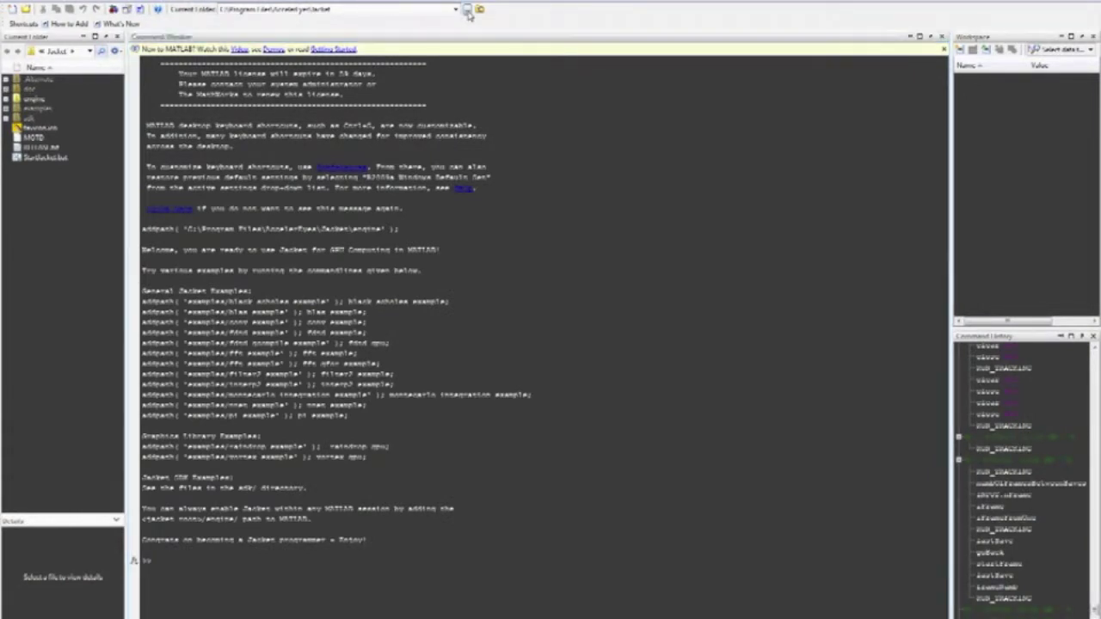
left_click(487, 367)
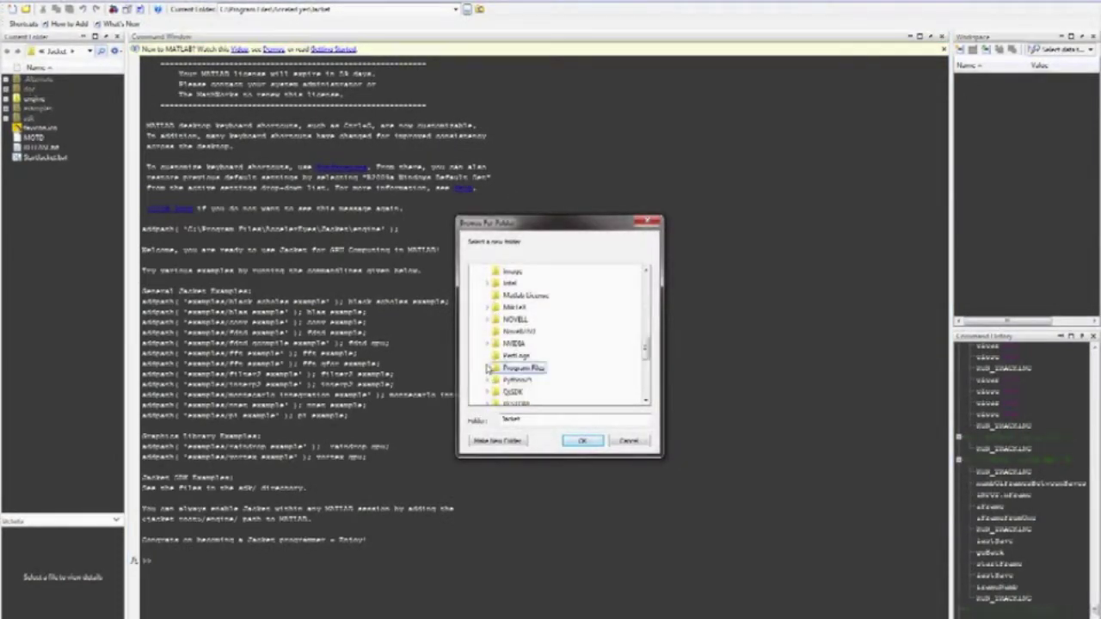
left_click_drag(648, 350, 651, 278)
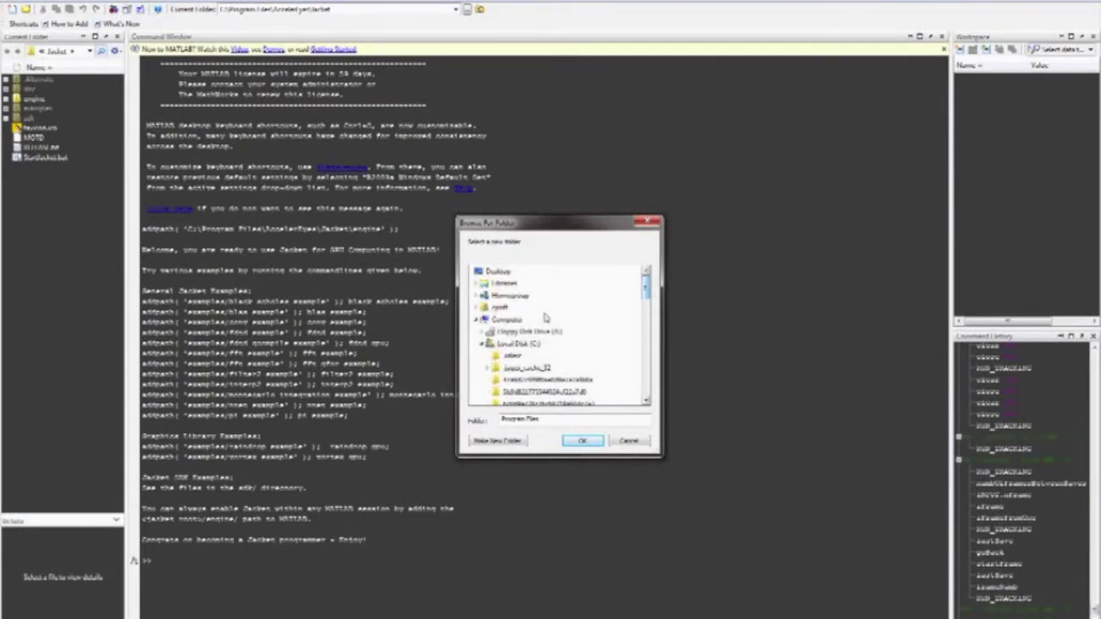
left_click(482, 344)
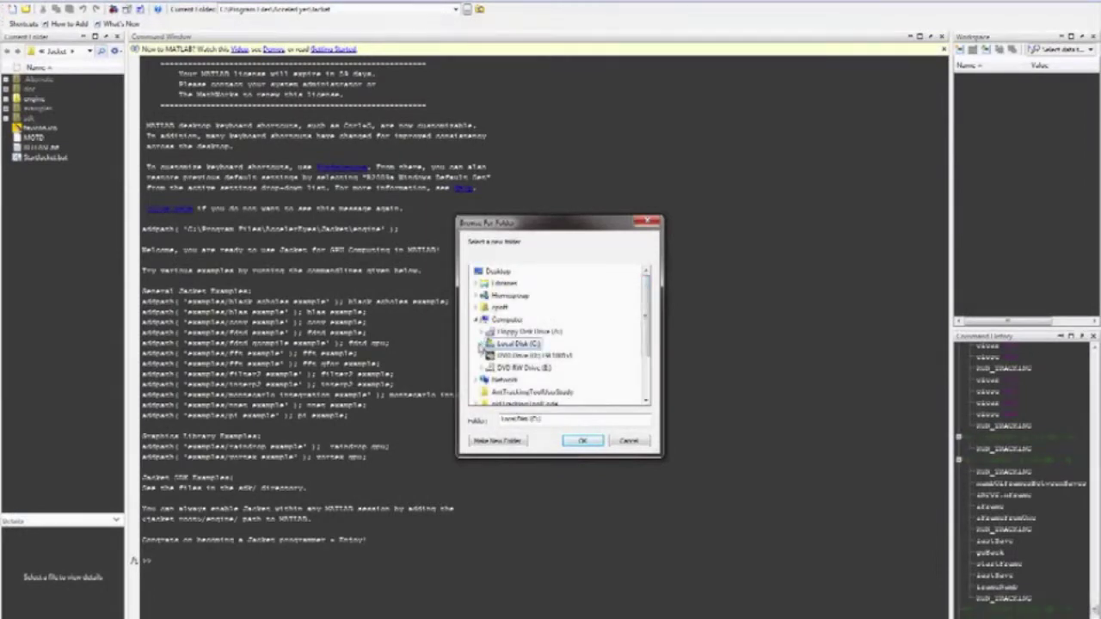
scroll(474, 339, "down", 2)
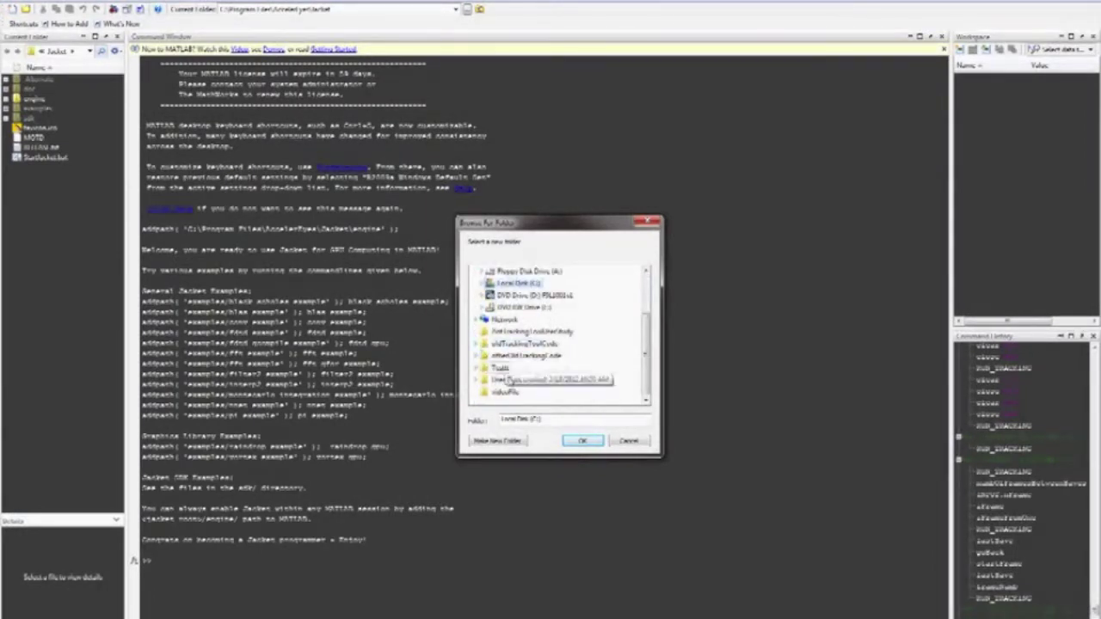
left_click(518, 332)
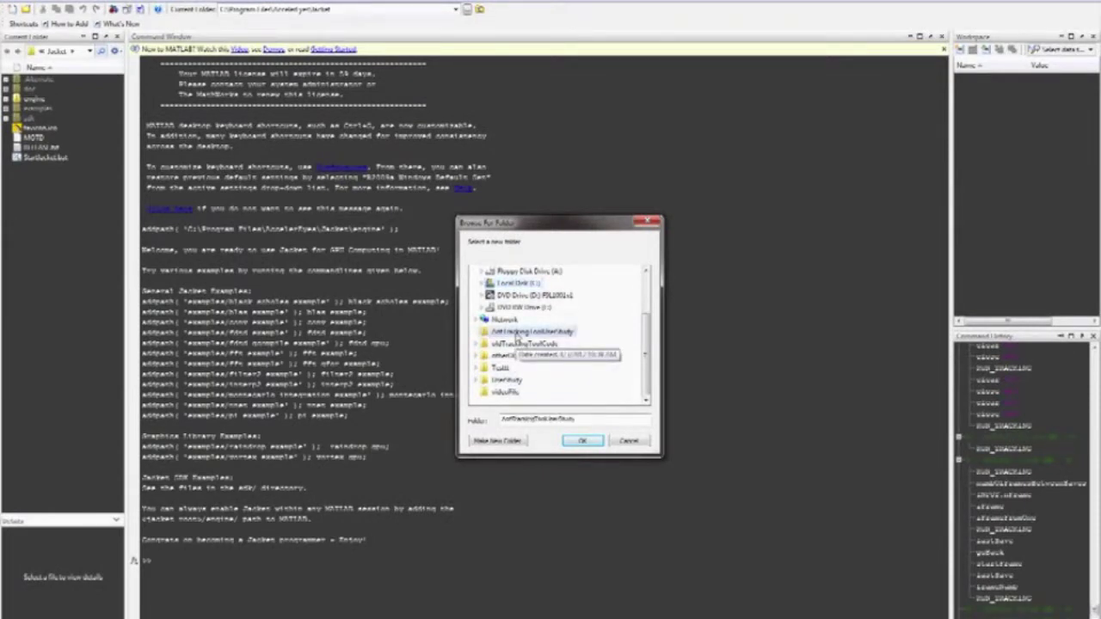
left_click(582, 441)
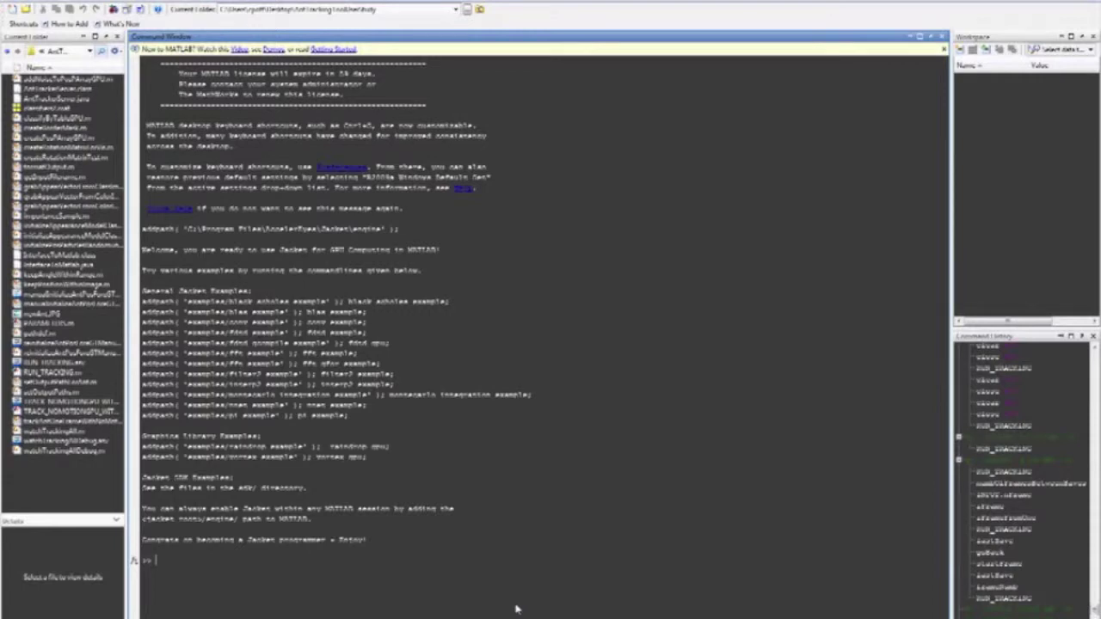
Run the RUN_TRACKING script in the Command Window
type("RUN_TRACKING")
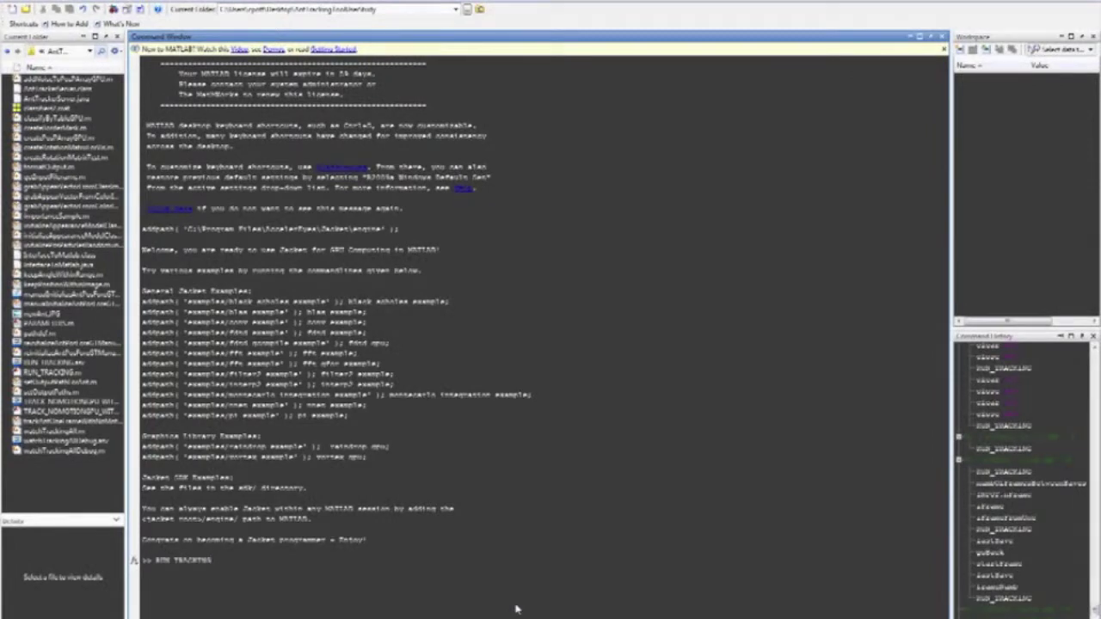
key("Return")
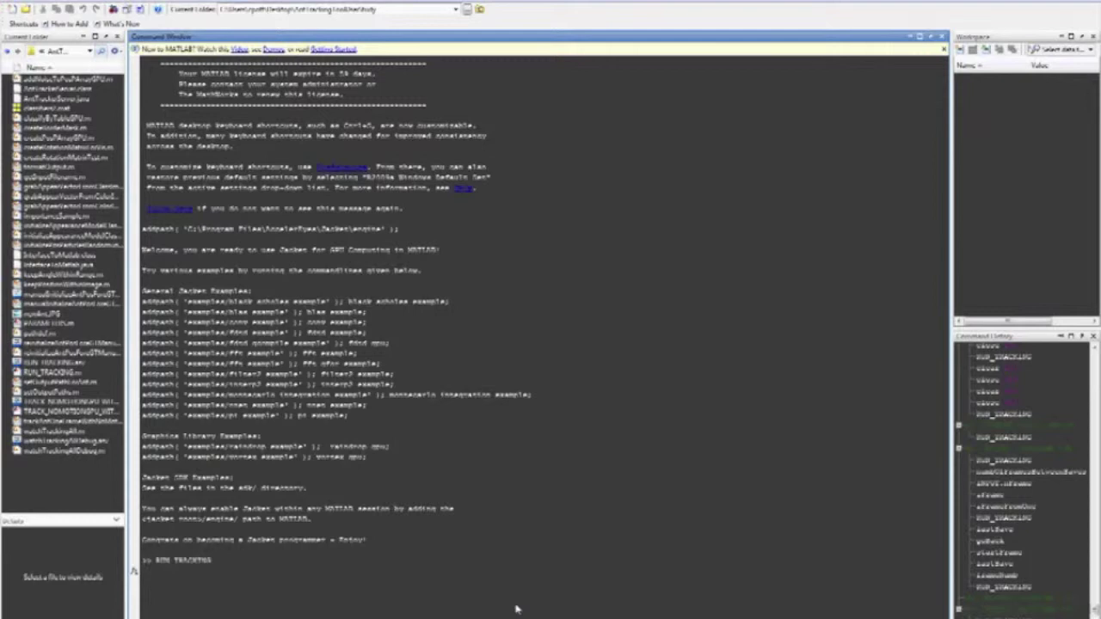
key("Return")
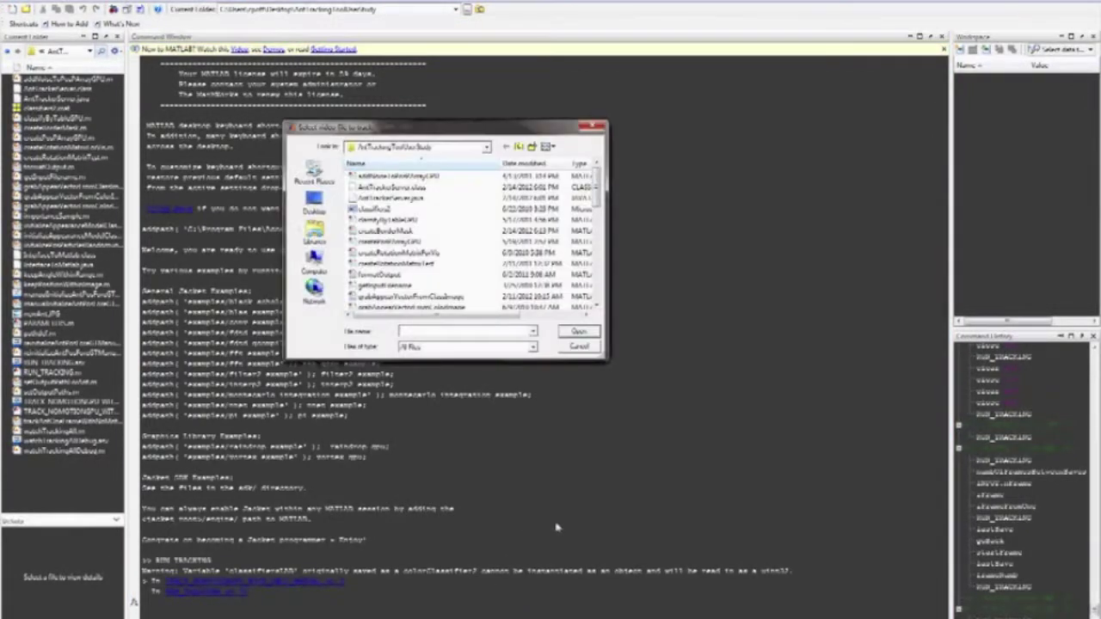
Open the Colony 6 video from the desktop's videoFile folder as the file to track
left_click(520, 148)
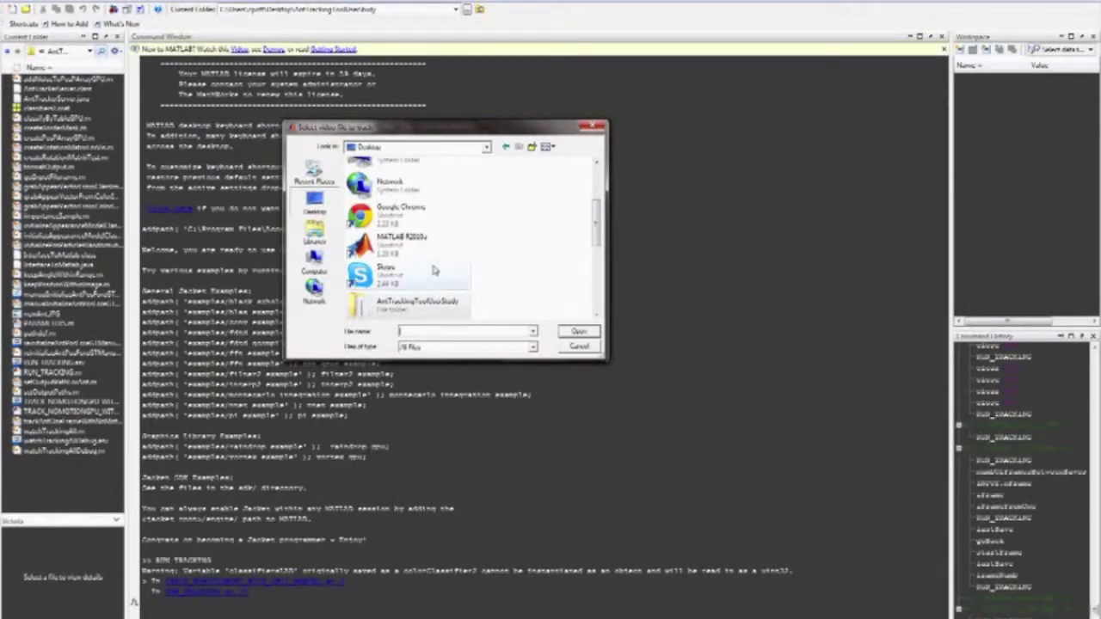
left_click_drag(597, 228, 598, 289)
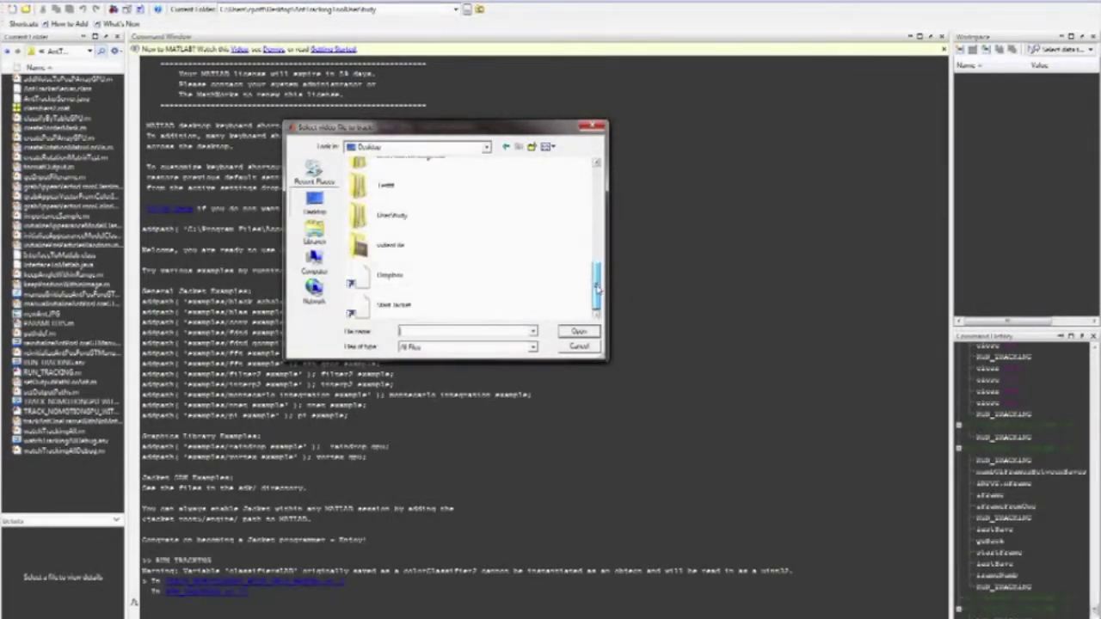
double_click(400, 253)
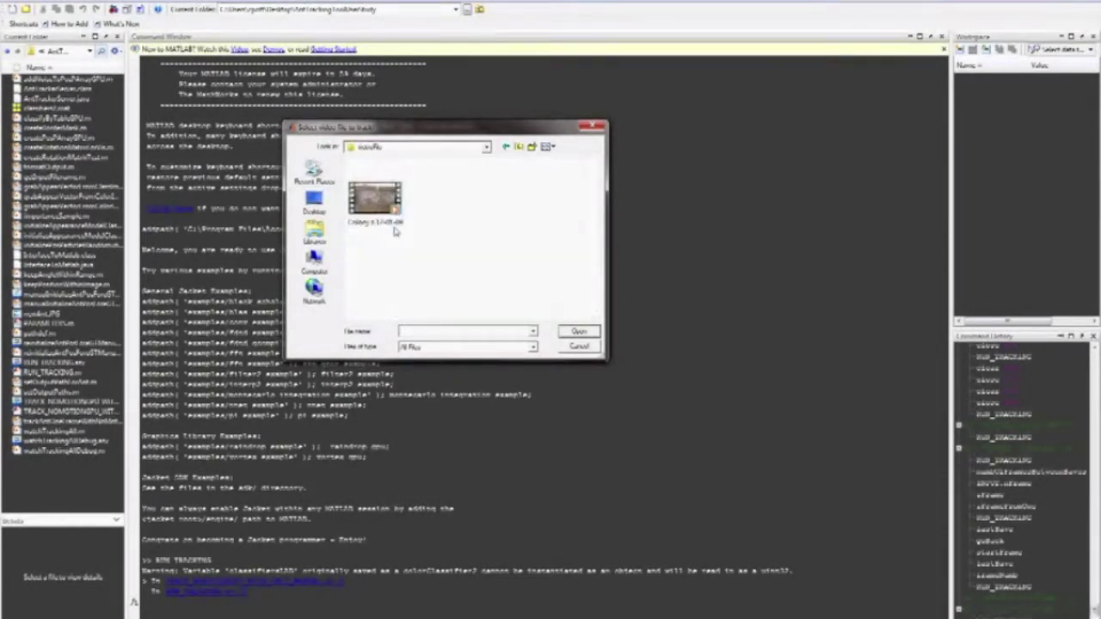
left_click(378, 204)
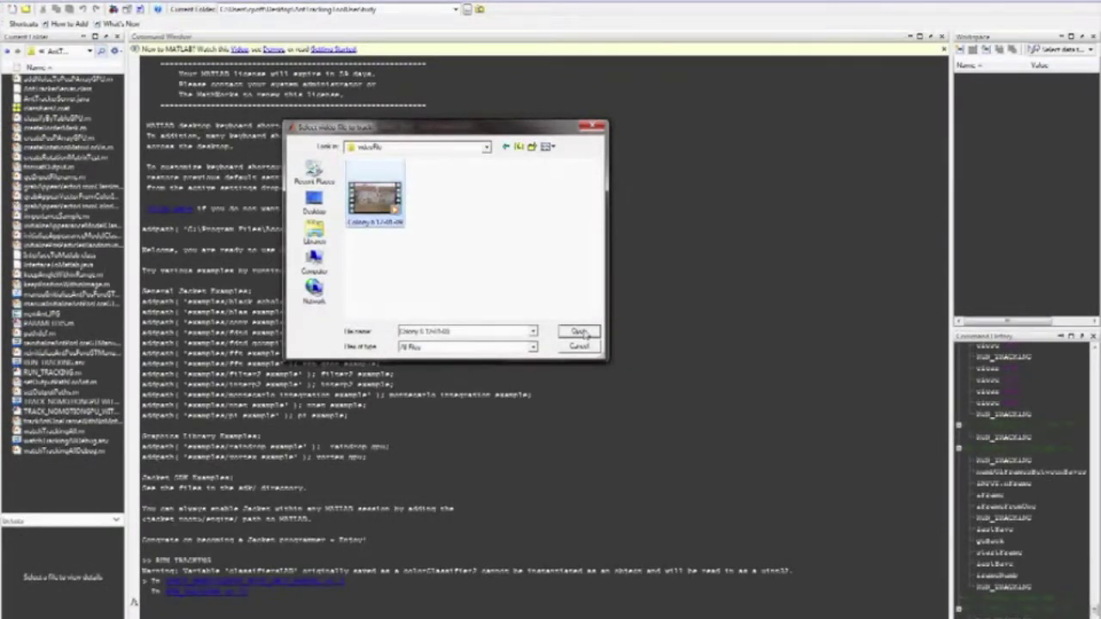
left_click(578, 332)
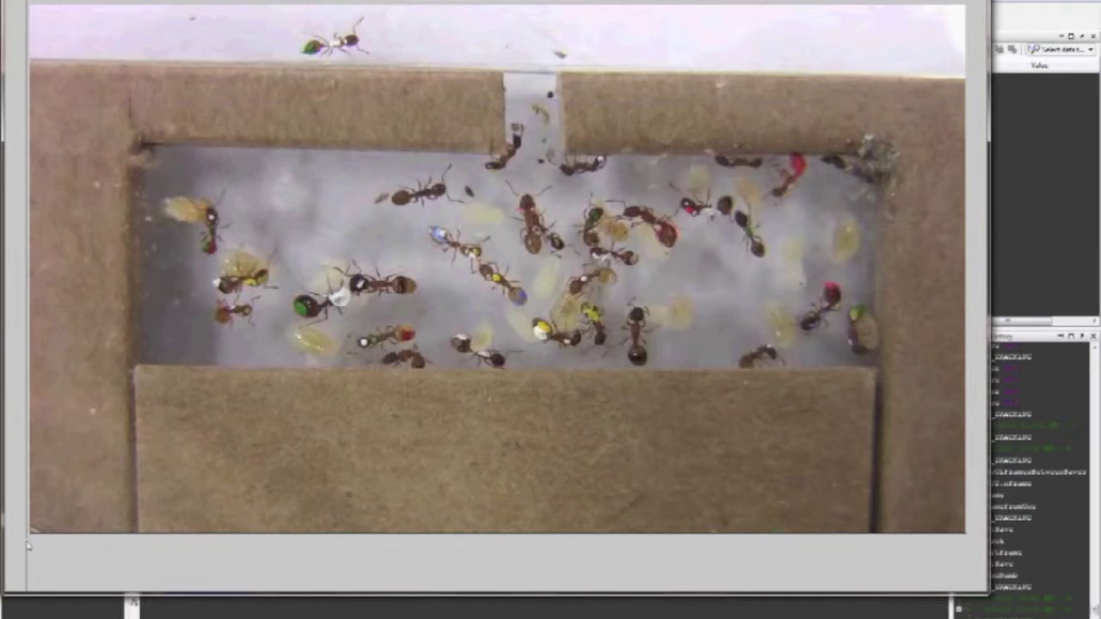
Outline the cardboard nest walls along their corners and mask them out so only the ant area stays visible
left_click(971, 538)
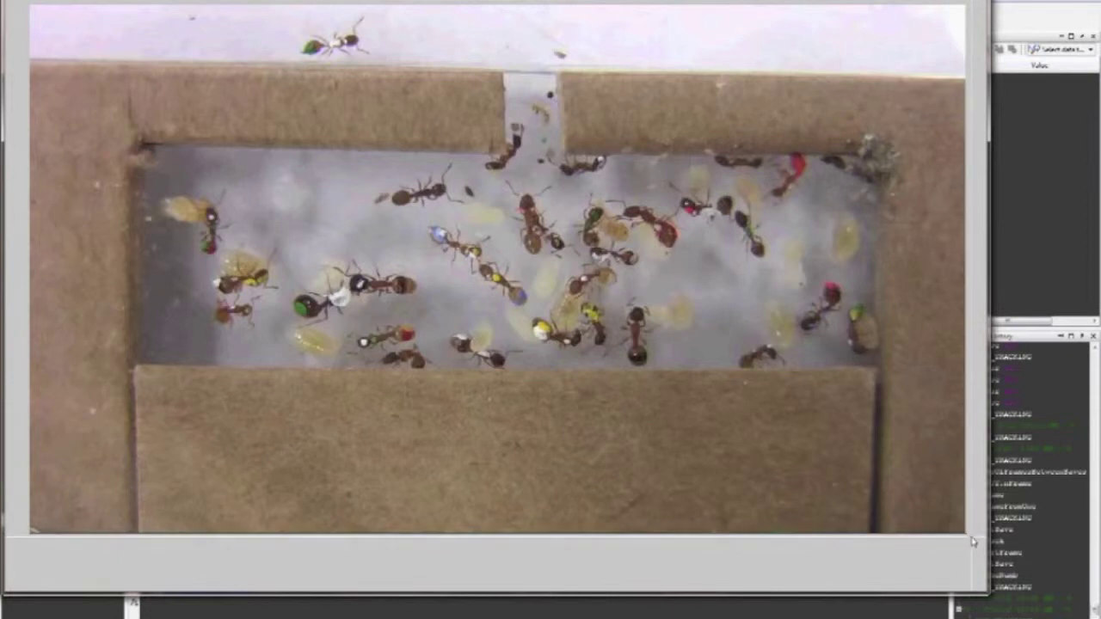
left_click(967, 76)
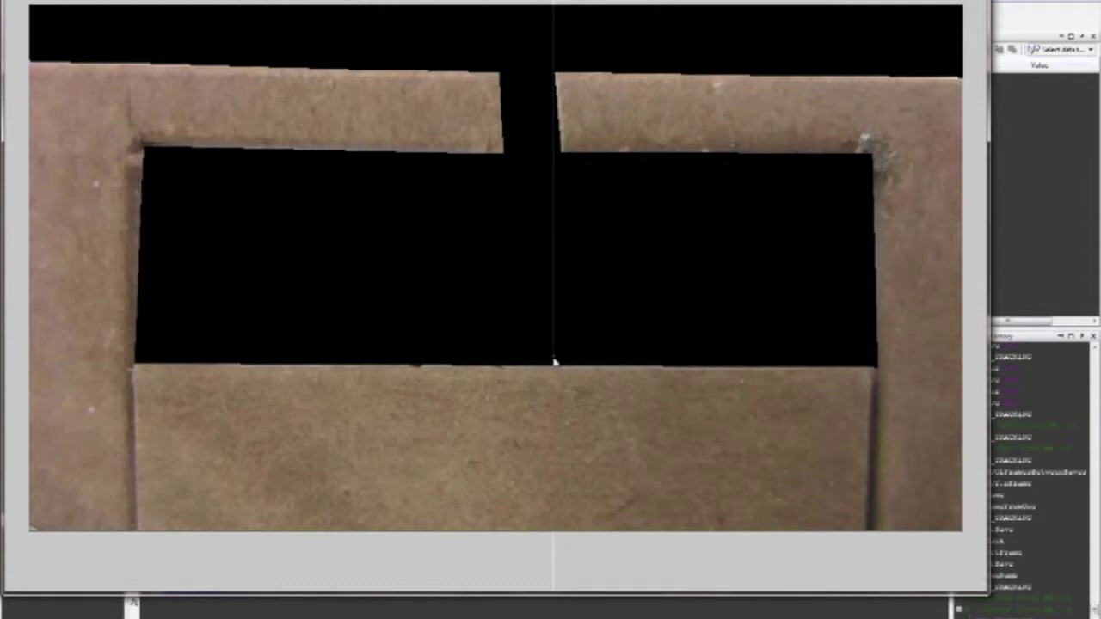
left_click(467, 270)
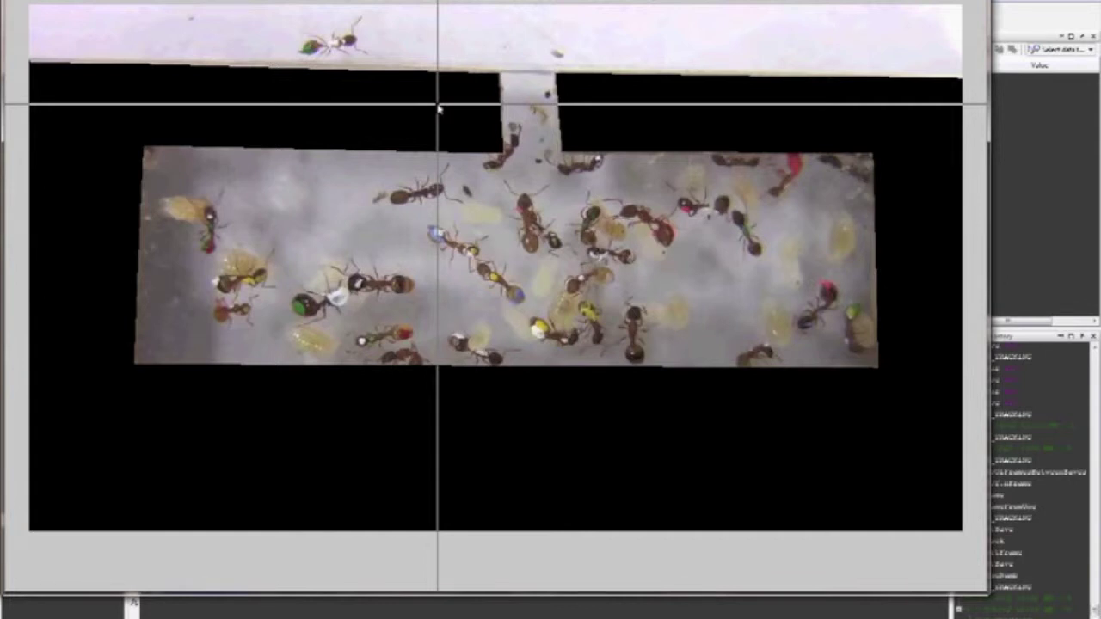
left_click(507, 224)
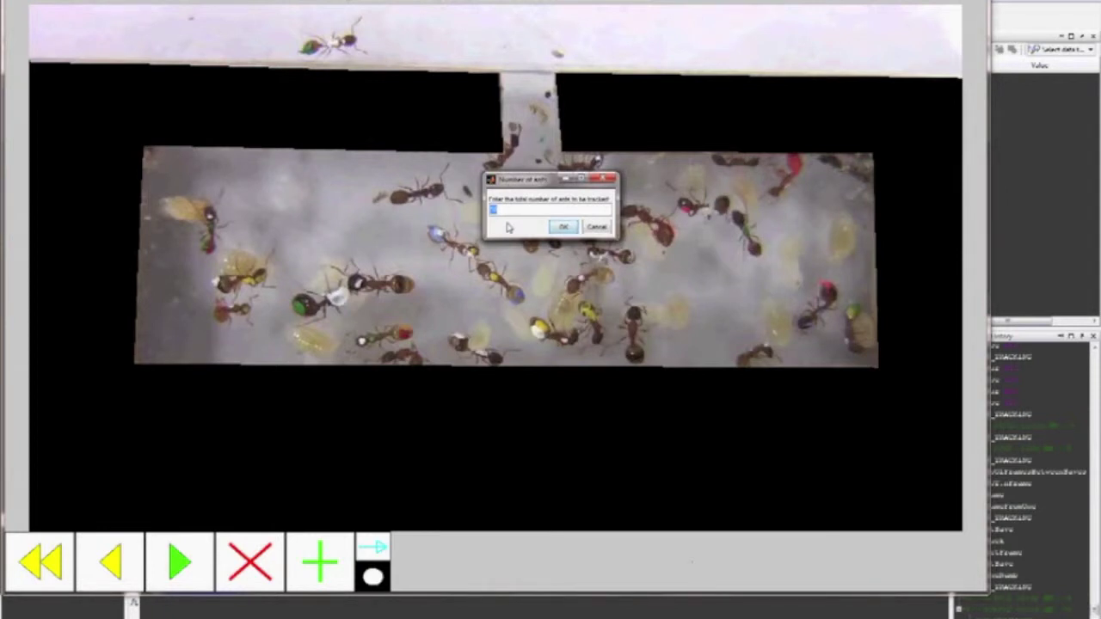
Set the total number of ants to be tracked to 15 and confirm
type("15")
left_click(568, 231)
left_click(564, 227)
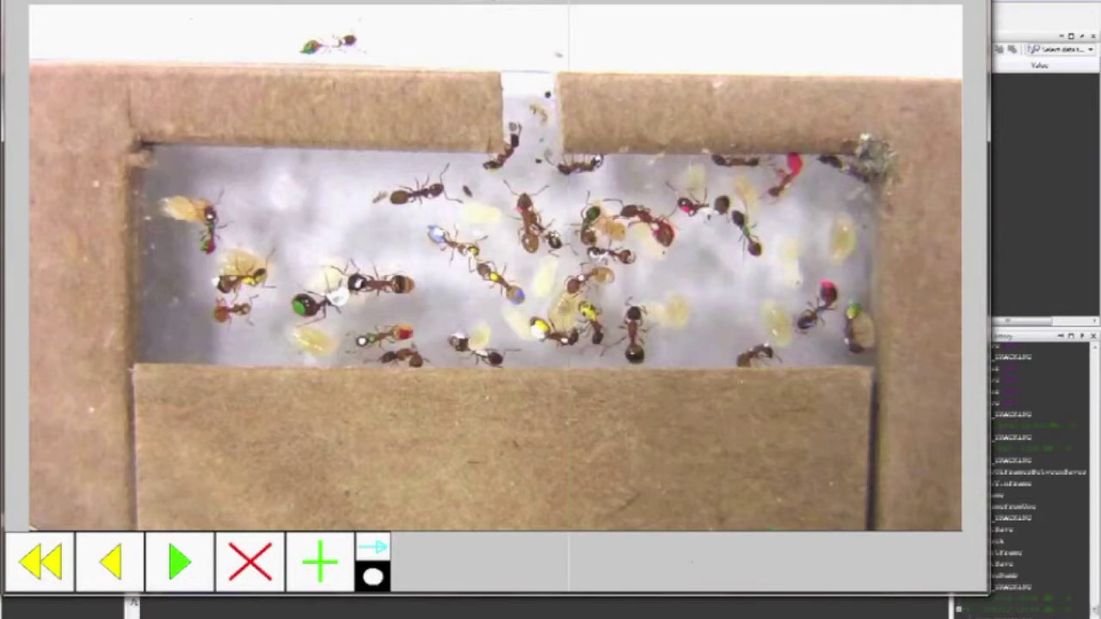
Mark the position and orientation of the three ants at the far left of the nest
left_click(211, 229)
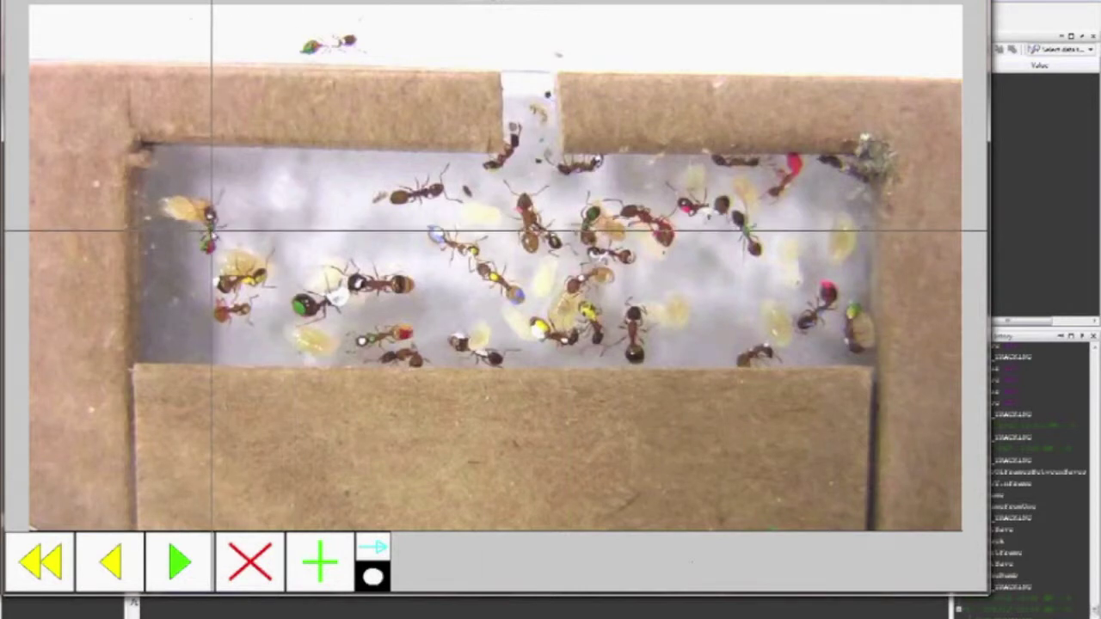
left_click(210, 202)
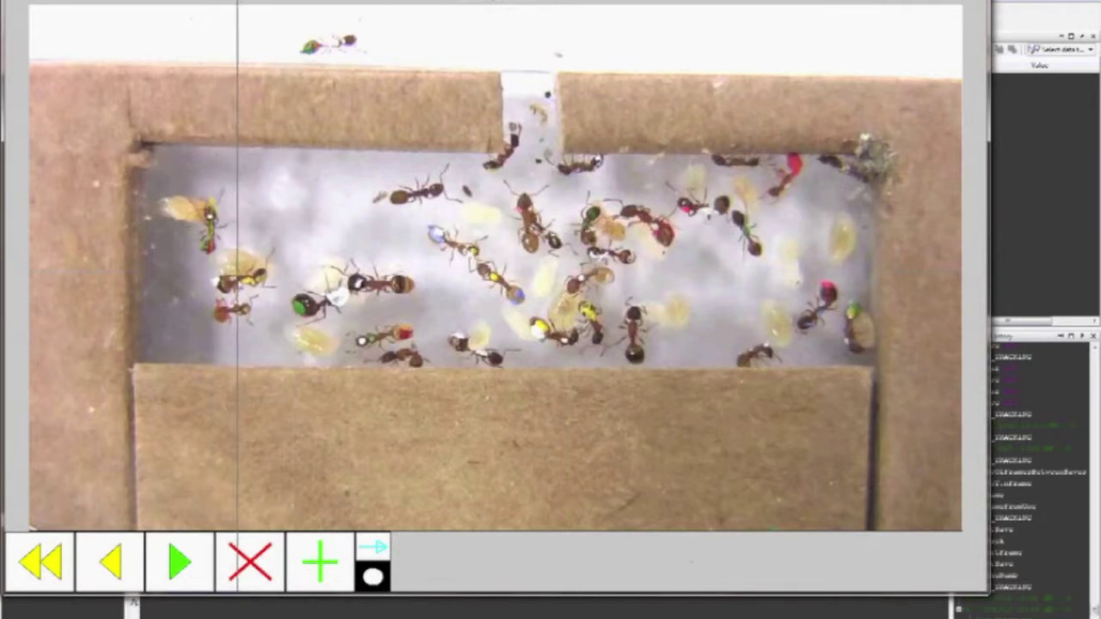
left_click(239, 281)
left_click(280, 274)
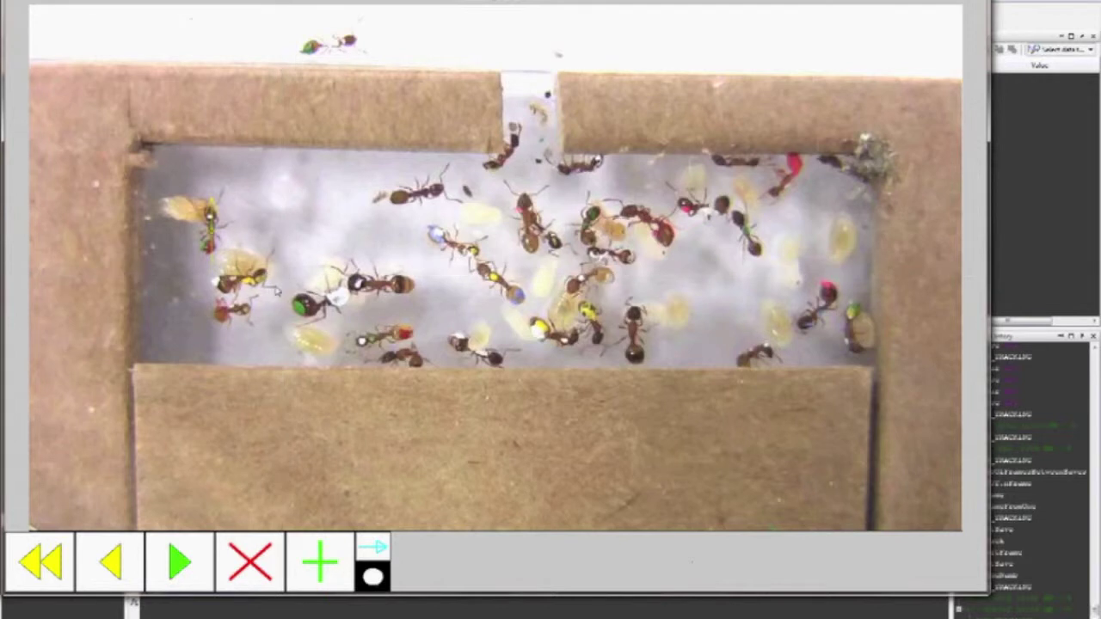
left_click(233, 310)
left_click(263, 307)
Mark the white-spotted ant left of the nest's centre and the two ants below it near the lower wall, with their orientations
left_click(370, 281)
left_click(385, 334)
left_click(355, 336)
left_click(335, 340)
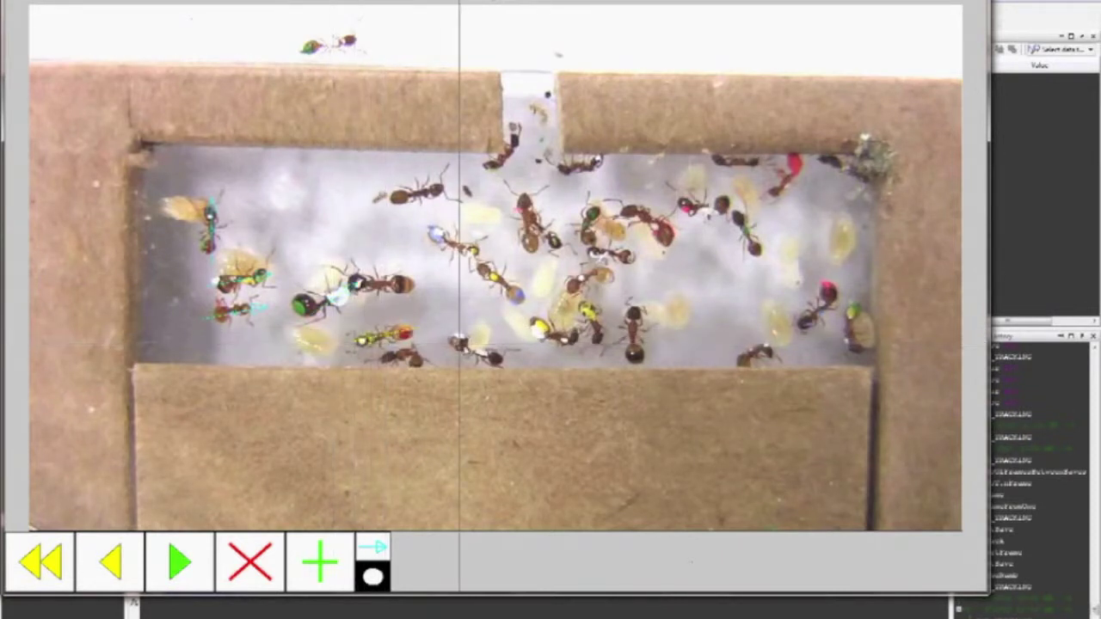
left_click(407, 385)
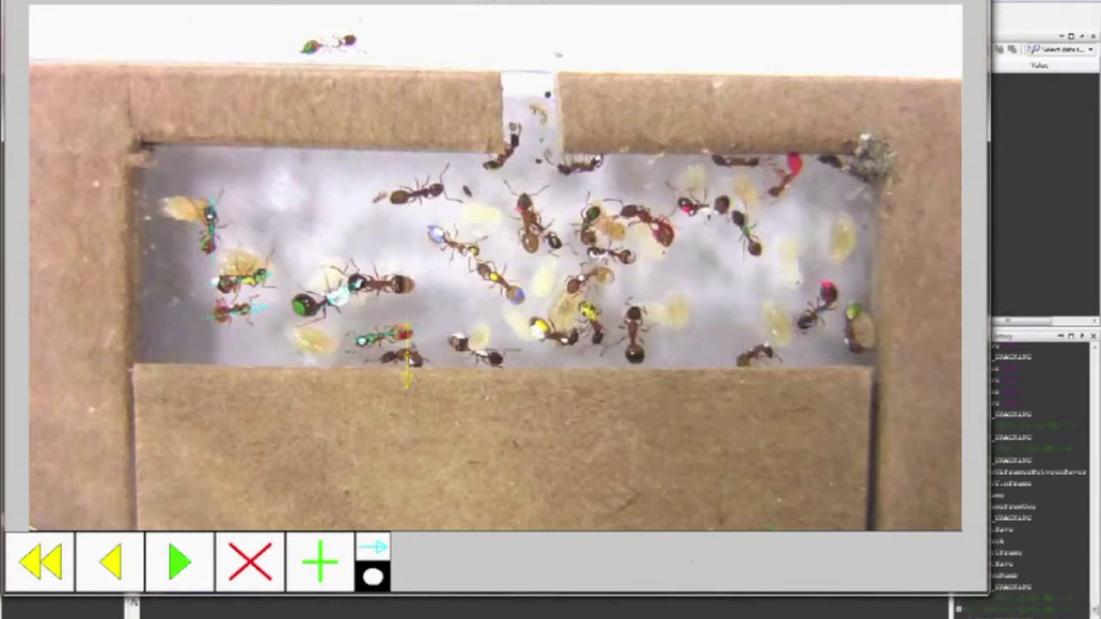
left_click(375, 362)
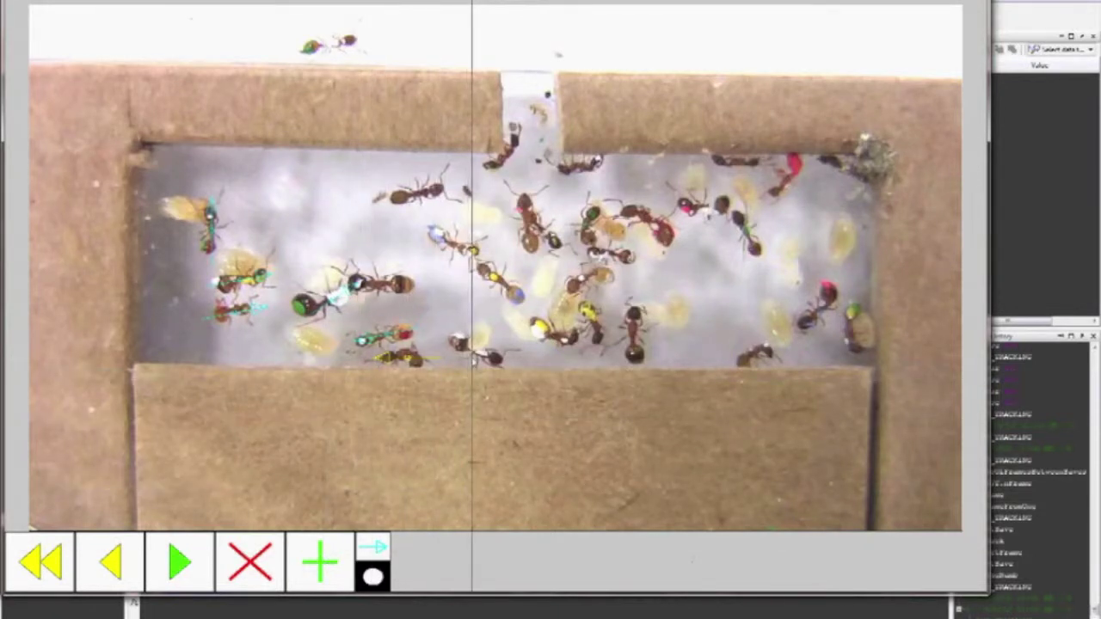
Mark the ant at the lower wall near the centre, the blue-and-yellow ant above it, and the ant just below the entrance
left_click_drag(476, 352, 501, 361)
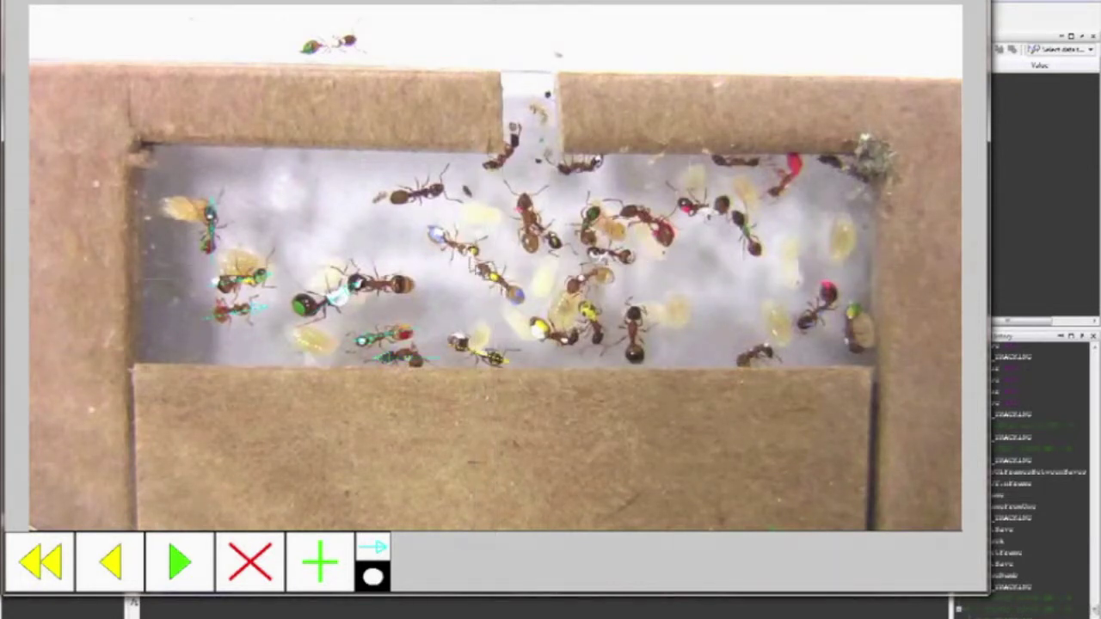
left_click_drag(456, 243, 479, 252)
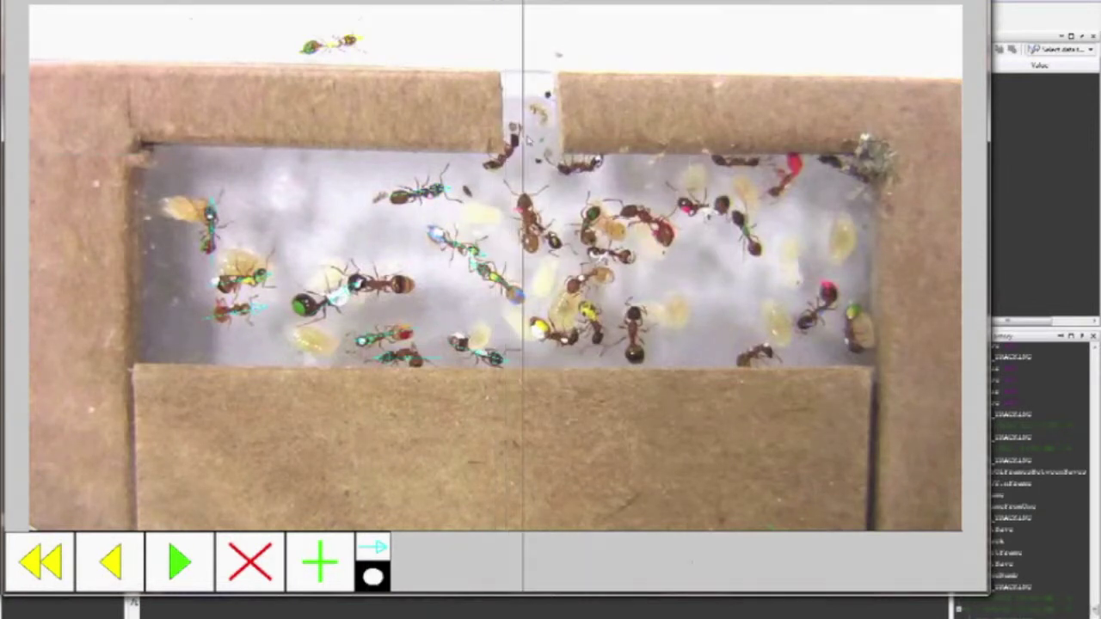
left_click(583, 170)
left_click(550, 169)
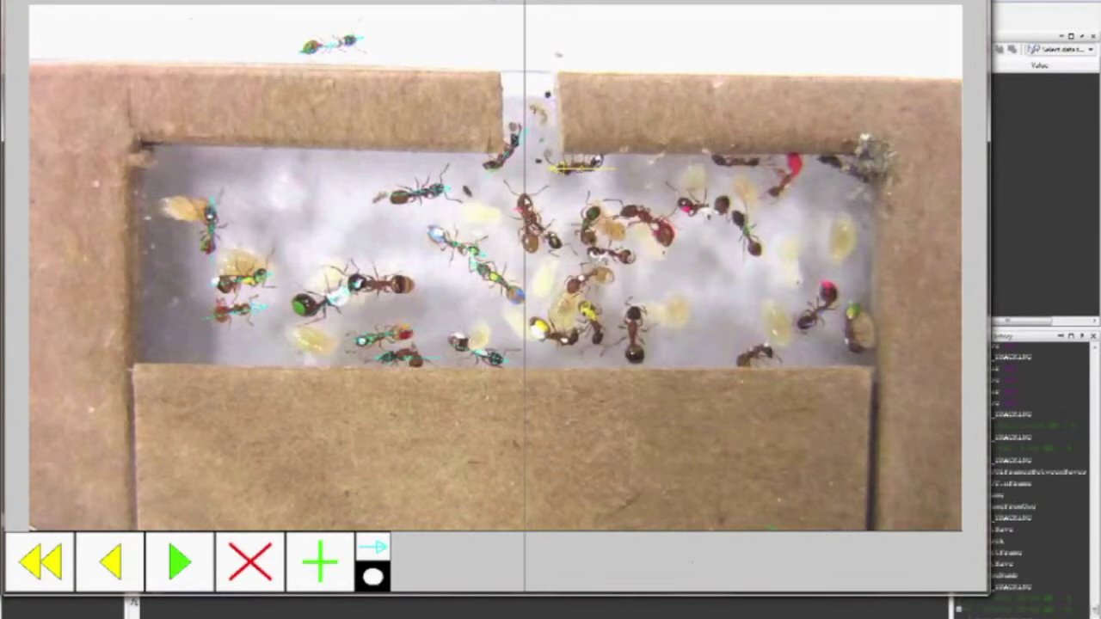
Mark the large ant below the entrance, the green-spotted ant beside it, and the red-tailed ant near the nest's upper-right corner
left_click(527, 217)
left_click(532, 239)
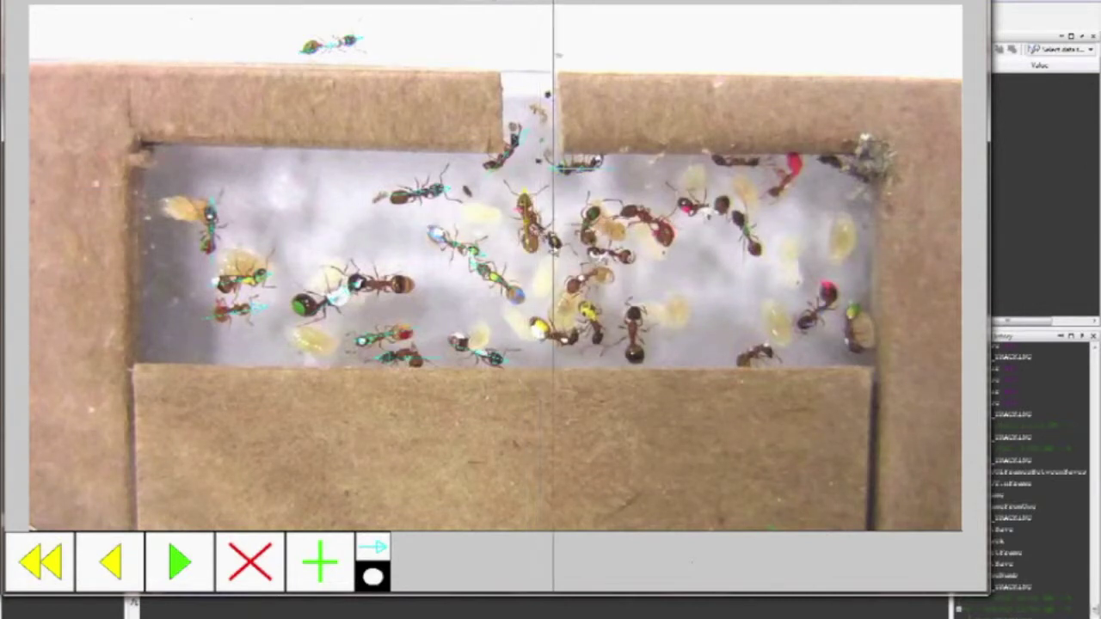
left_click(590, 226)
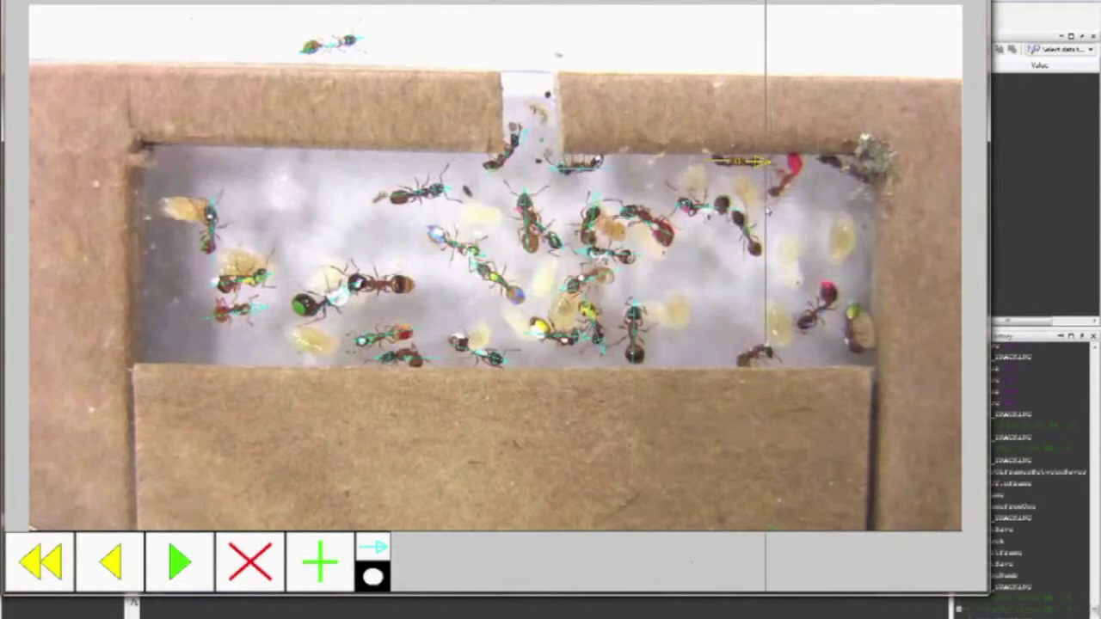
left_click(768, 211)
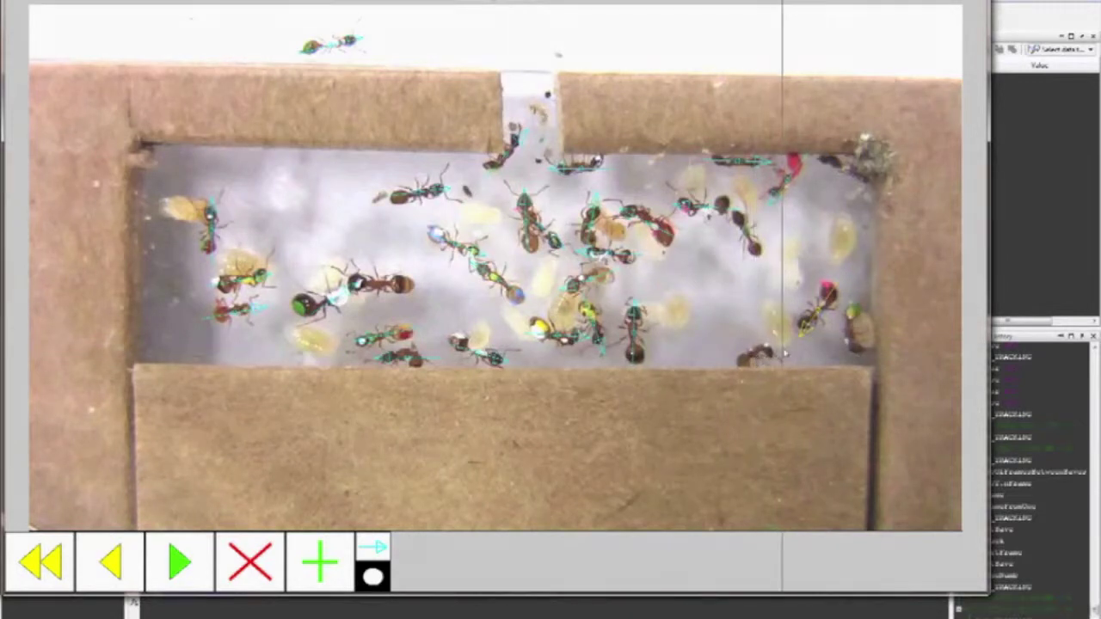
Mark the remaining ants at the nest's right end, and place and delete a trial arrow in the empty upper-left area
left_click(764, 354)
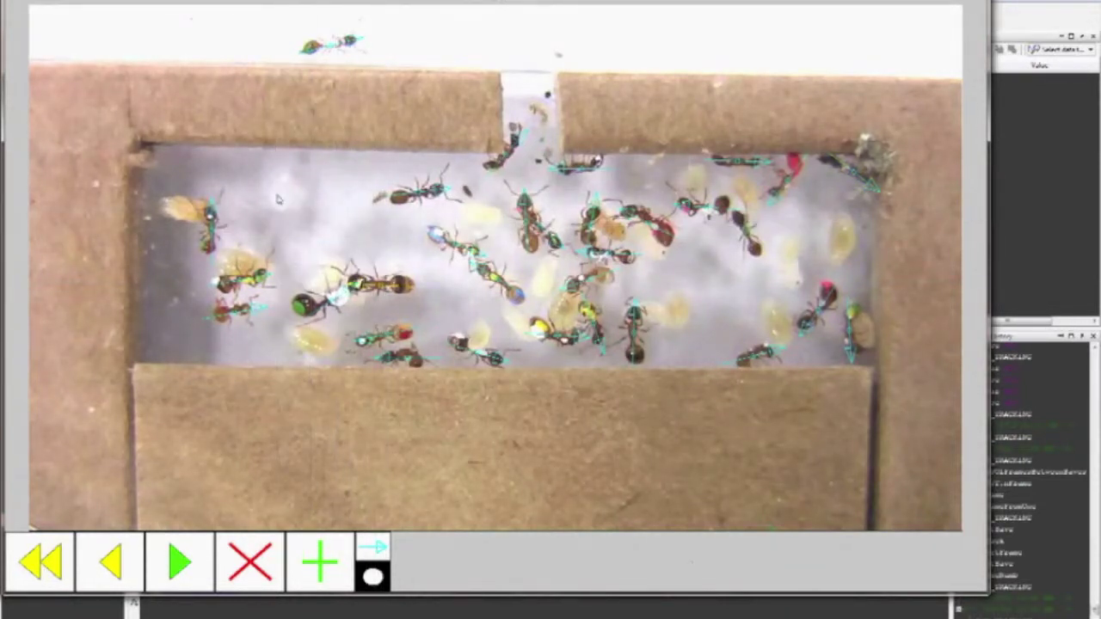
left_click(327, 218)
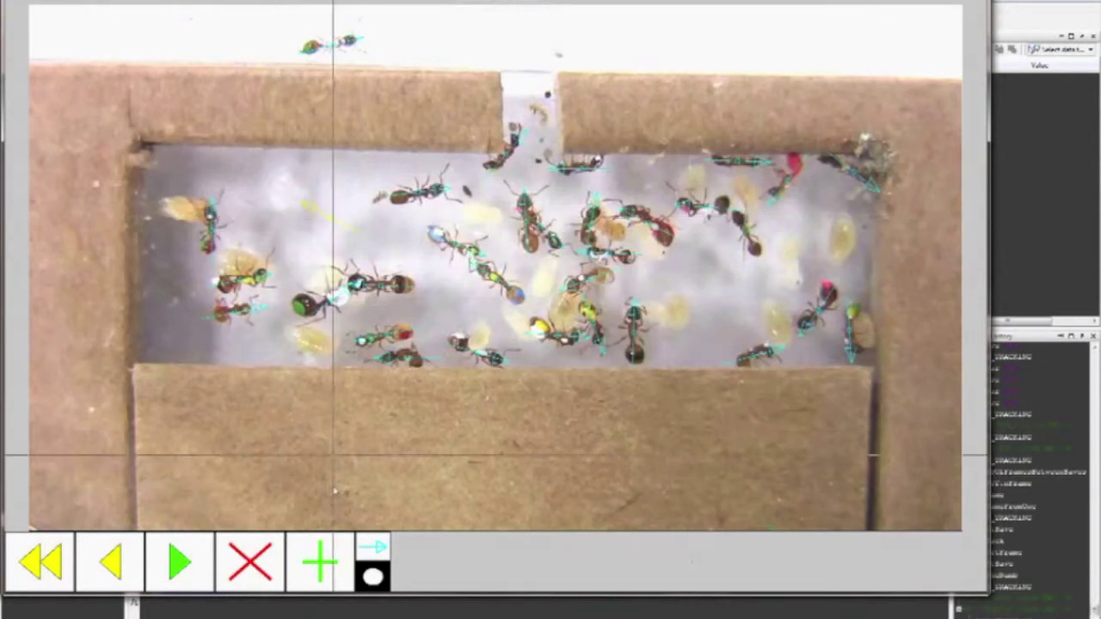
left_click(267, 567)
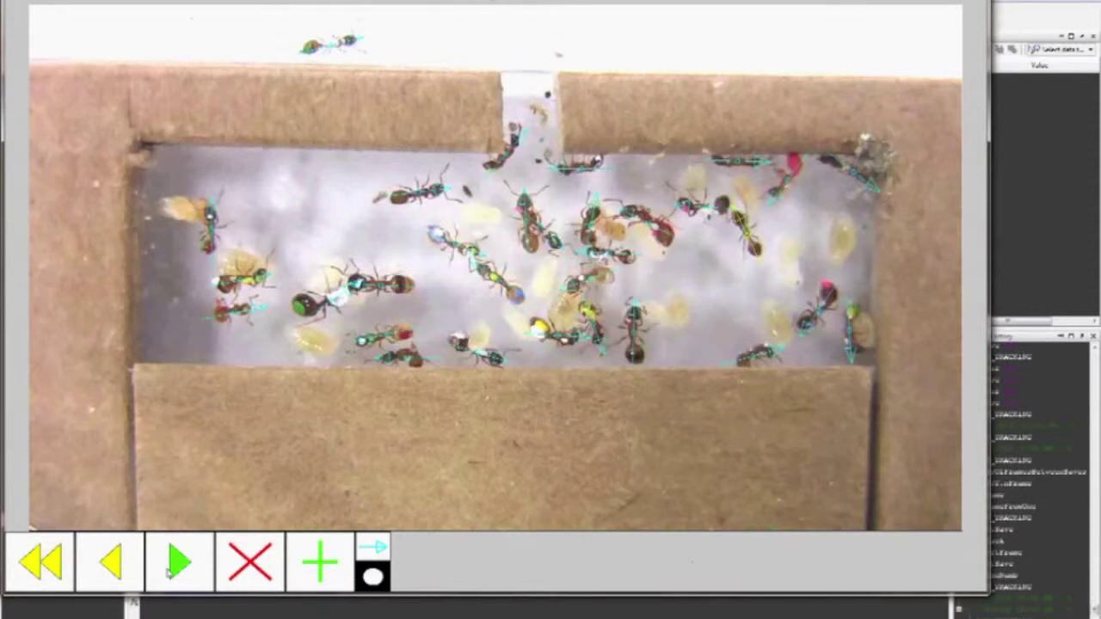
Start the tracking and re-aim the arrow of the ant in the nest's upper-right corner downward along its body
left_click(169, 574)
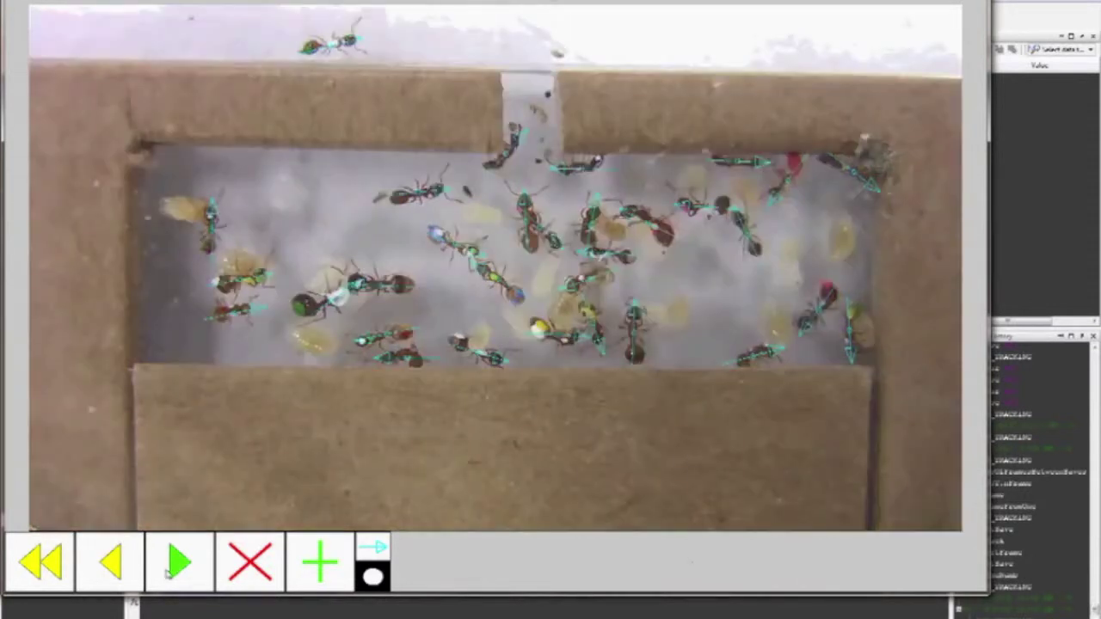
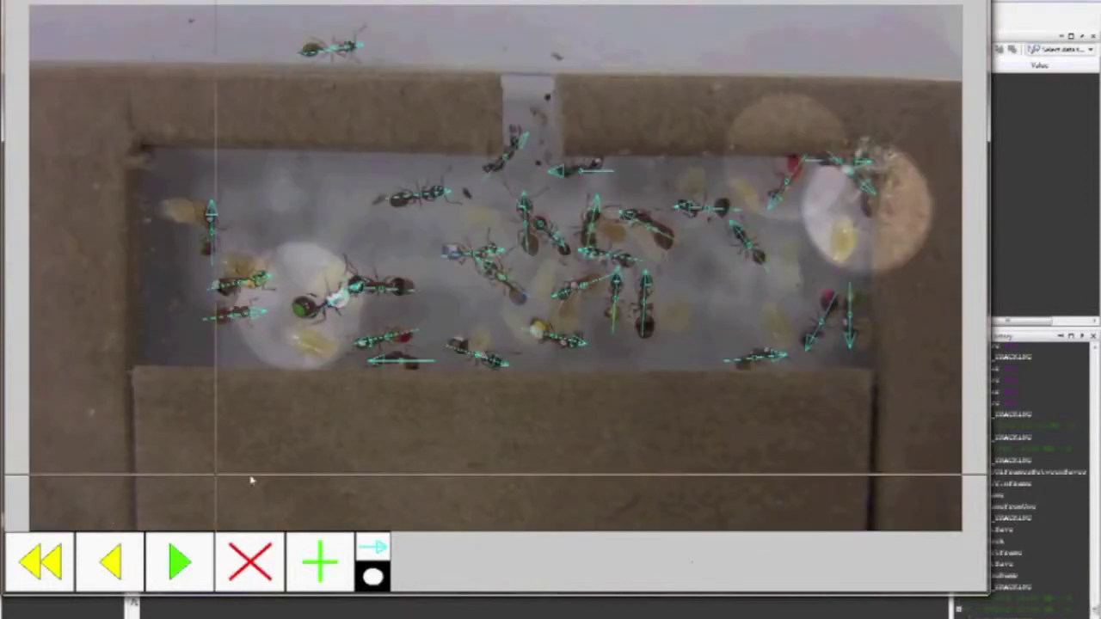
left_click(853, 177)
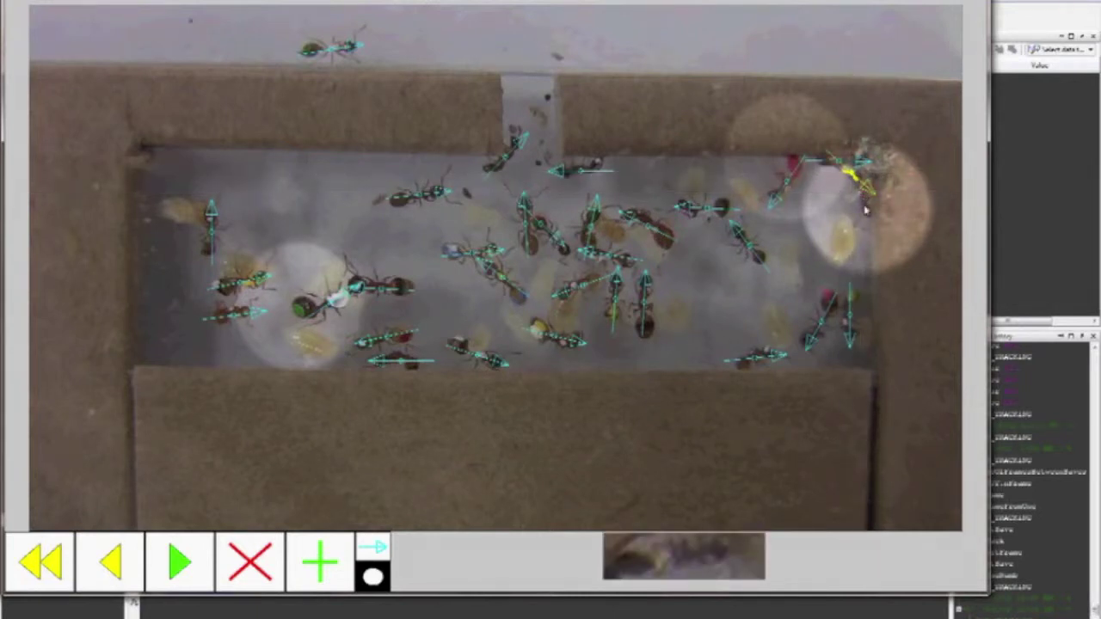
left_click(866, 230)
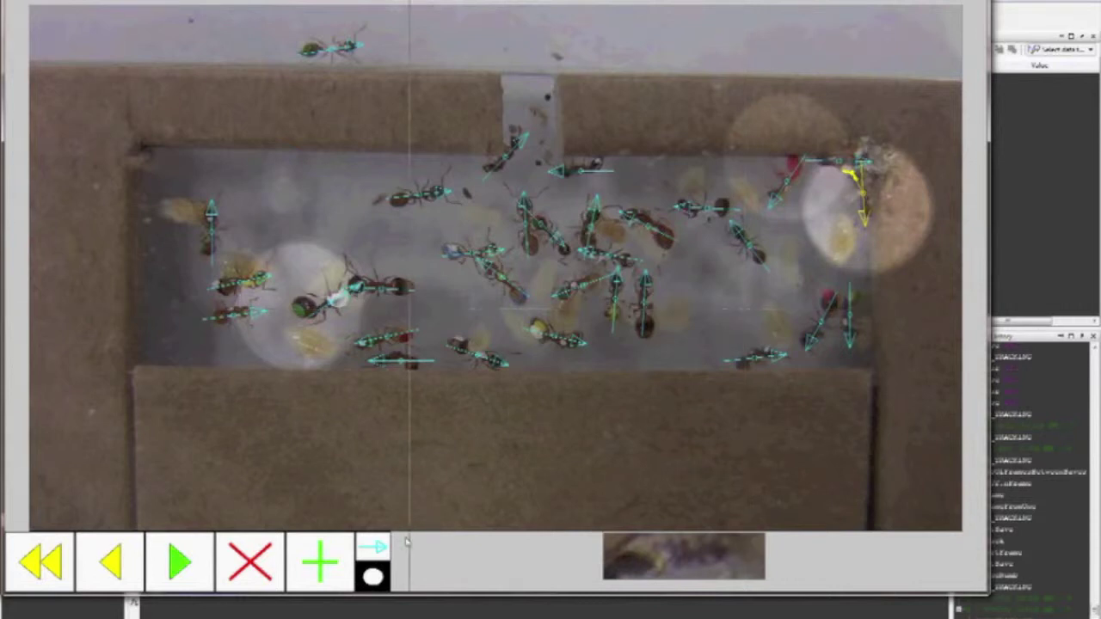
Remove the spotlight shading to inspect the ant below the entrance, and hide and restore the tracking arrows
left_click(378, 580)
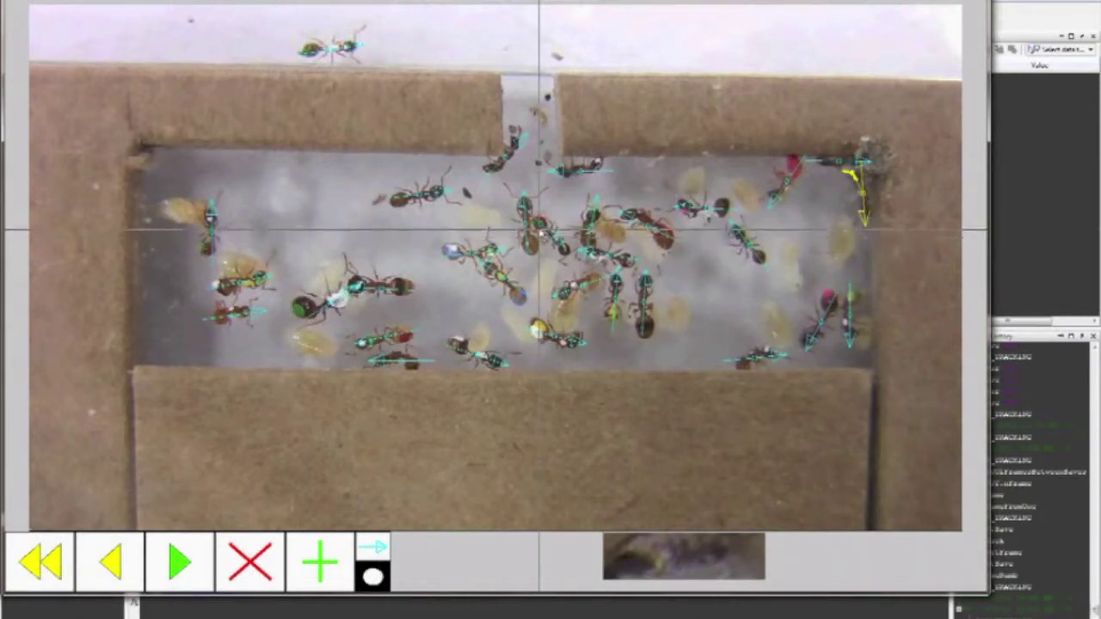
left_click(542, 230)
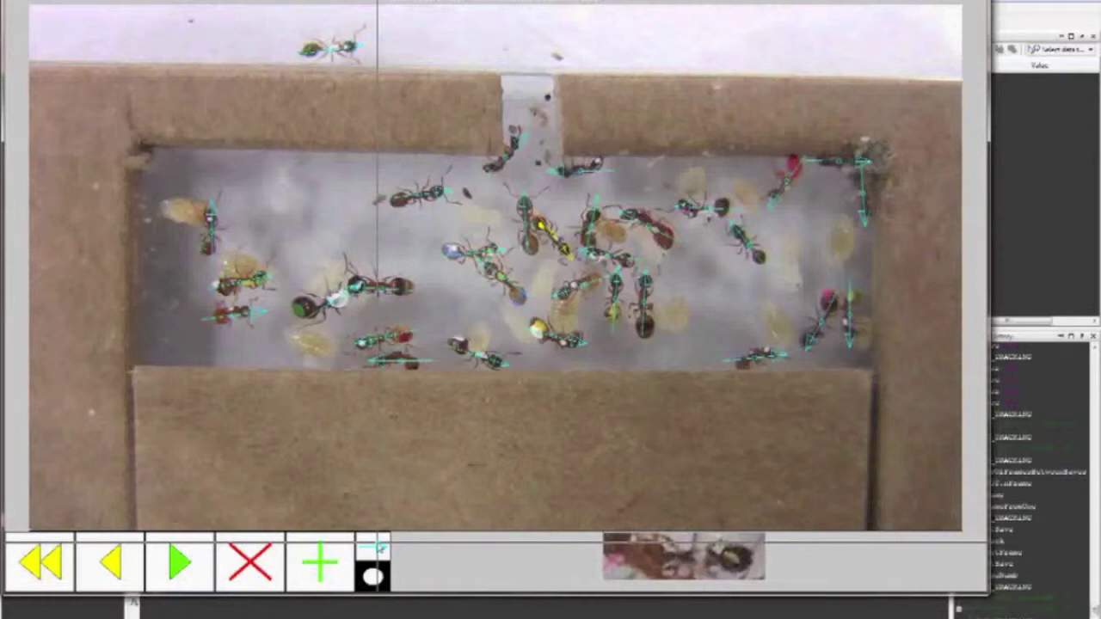
left_click(378, 547)
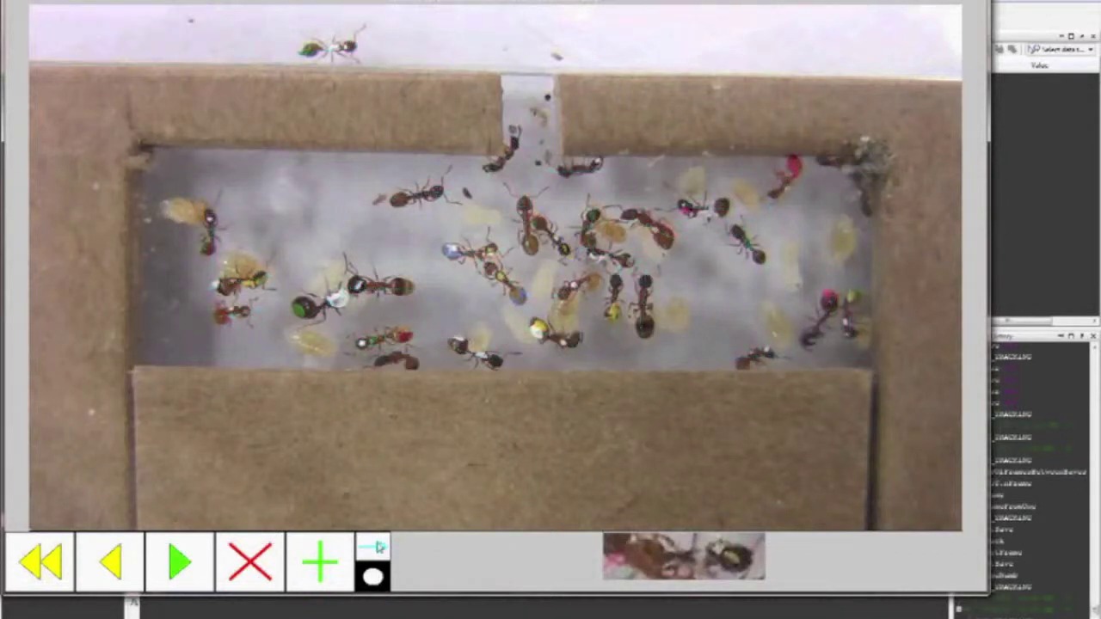
left_click(378, 547)
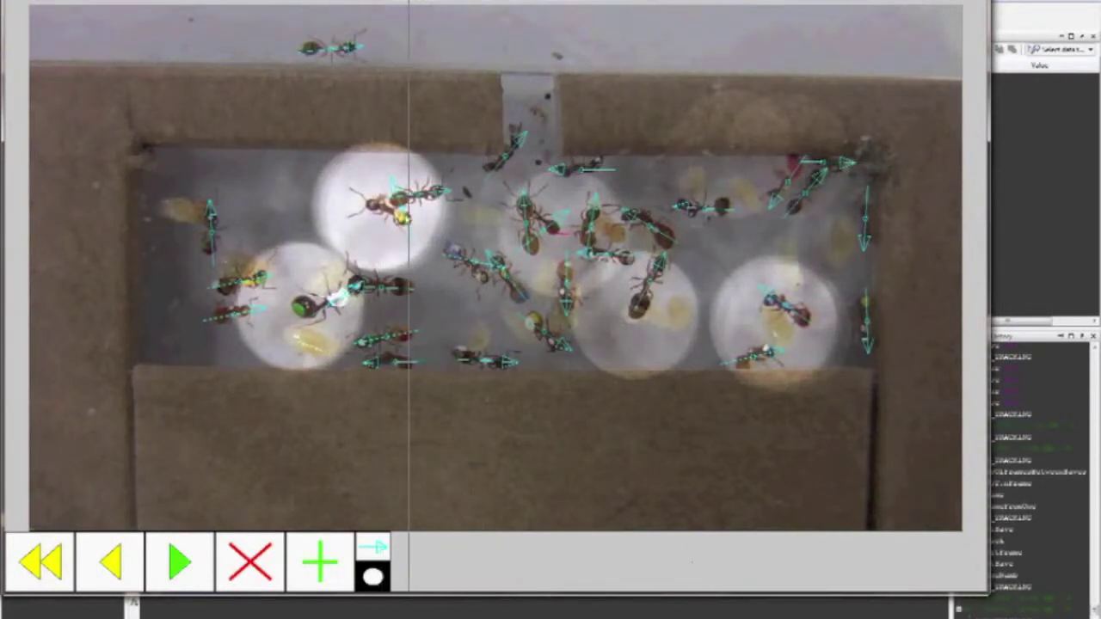
Correct the arrow of the yellow-tailed ant in the nest's upper-left area so it points left along the body
left_click(402, 218)
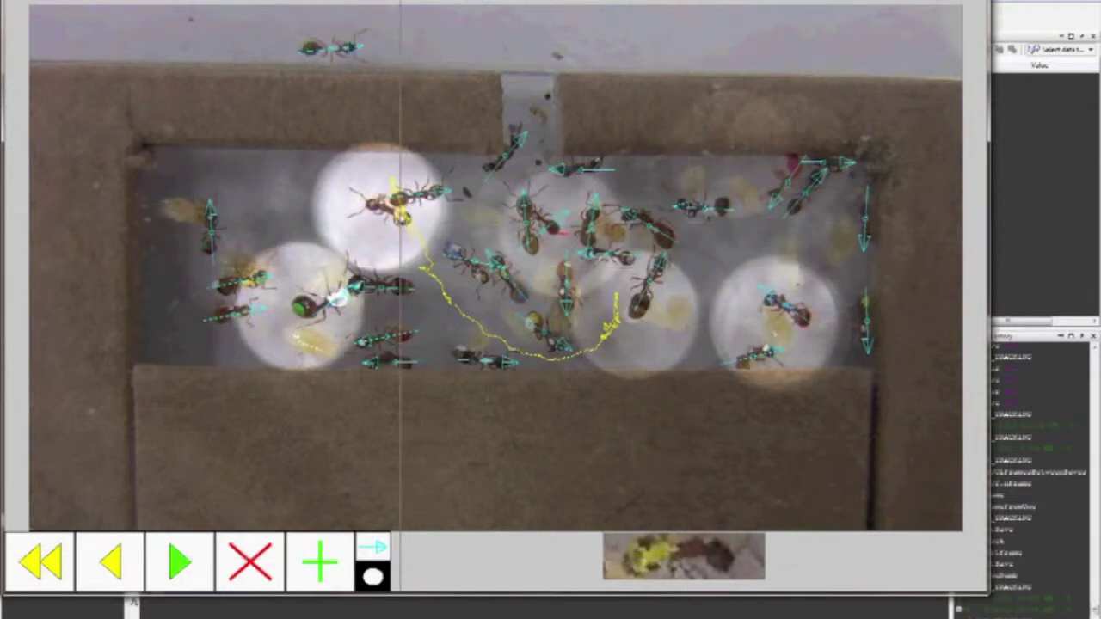
left_click_drag(393, 216, 352, 206)
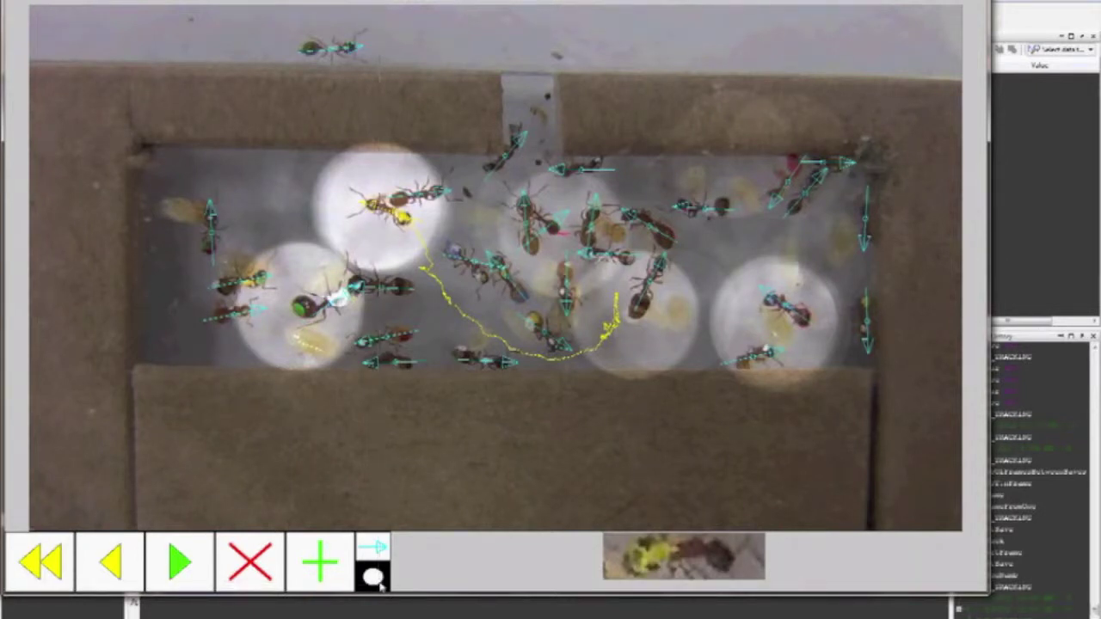
Remove the spotlight shading, replay the recent tracking, and inspect the ant below the entrance and the blue-and-yellow ant
left_click(373, 576)
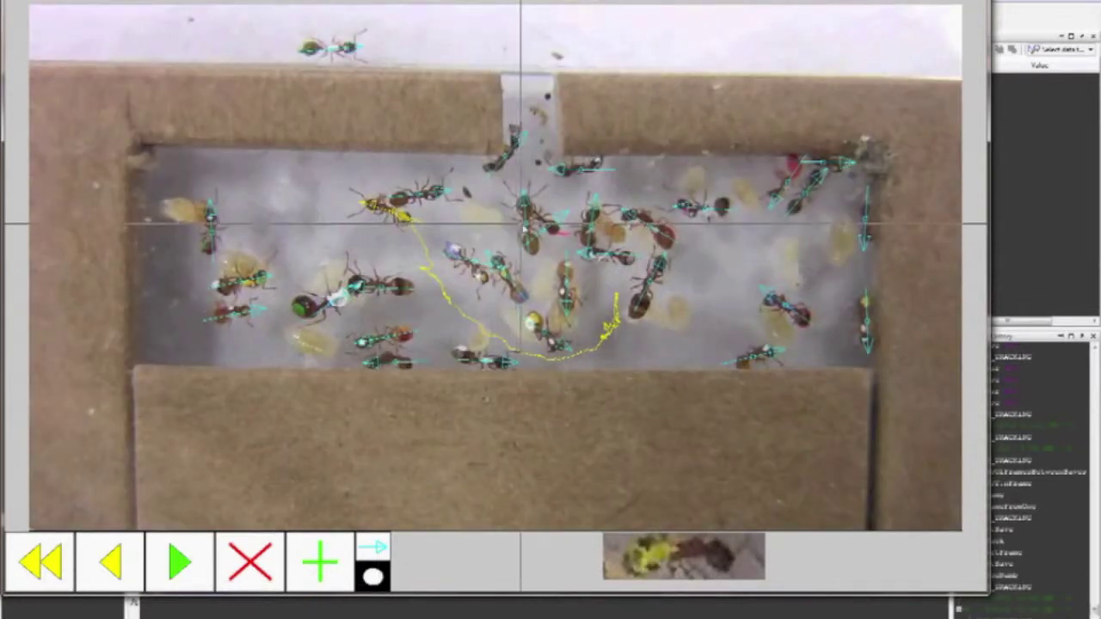
left_click(542, 223)
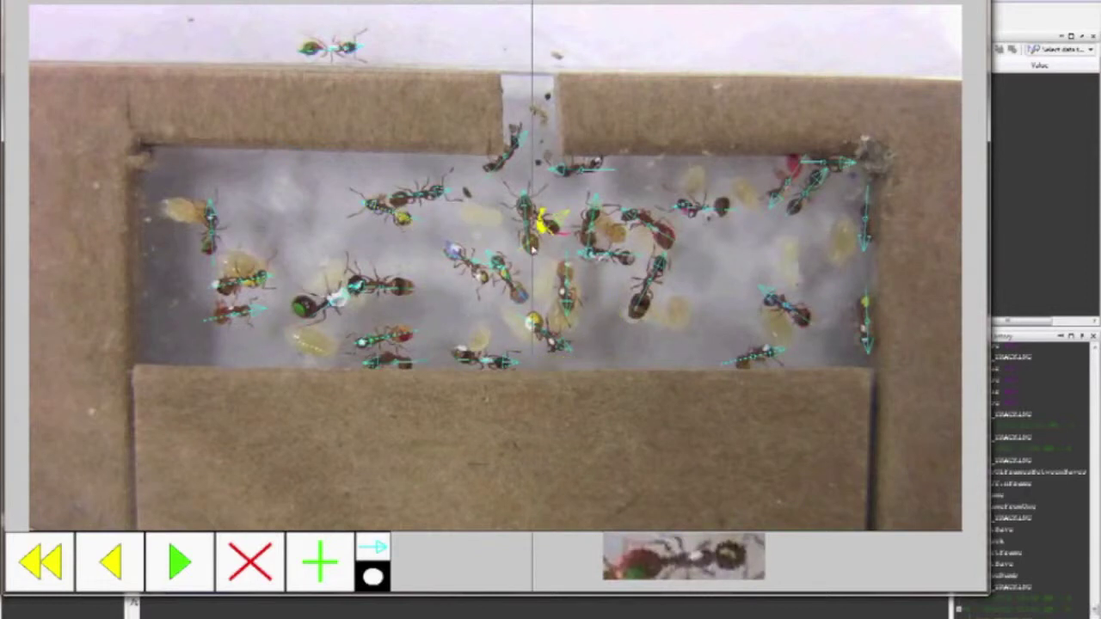
left_click(113, 569)
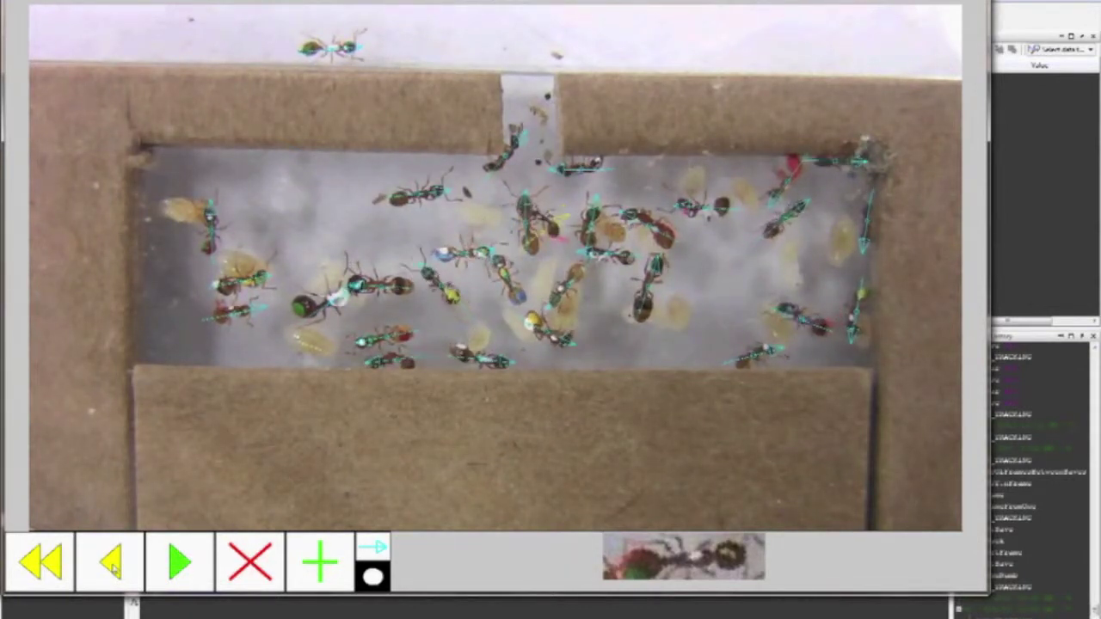
left_click(114, 580)
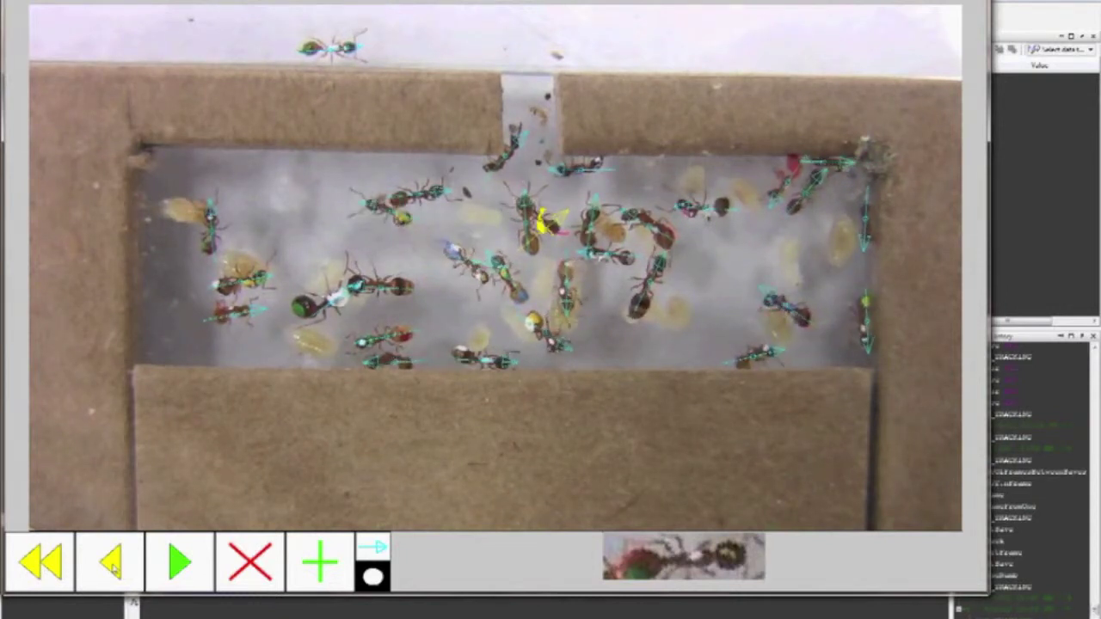
left_click(44, 571)
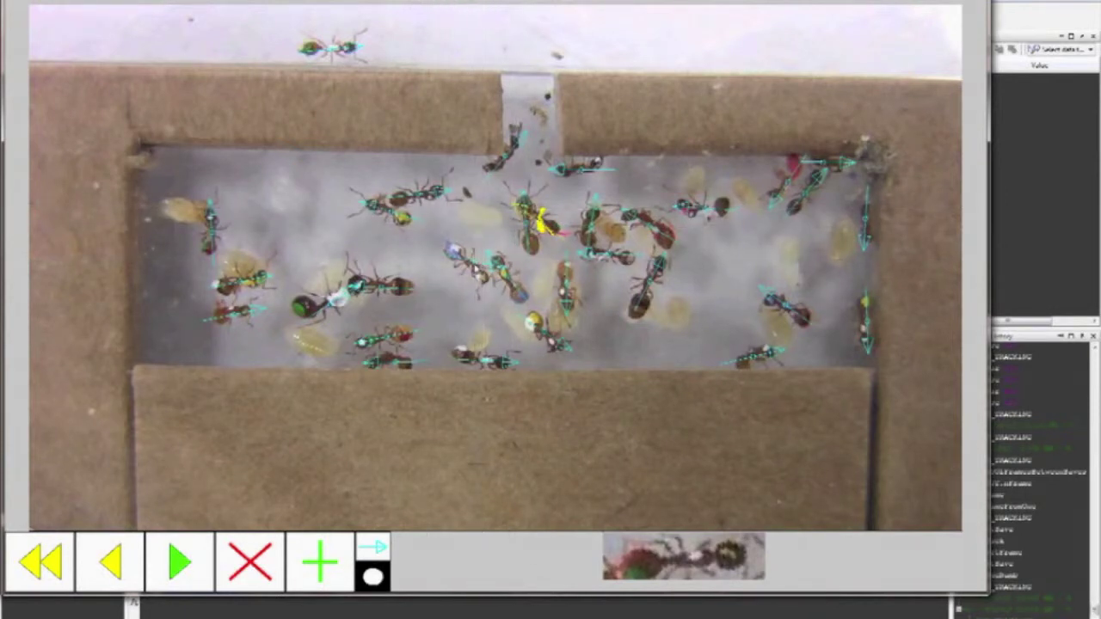
left_click(472, 263)
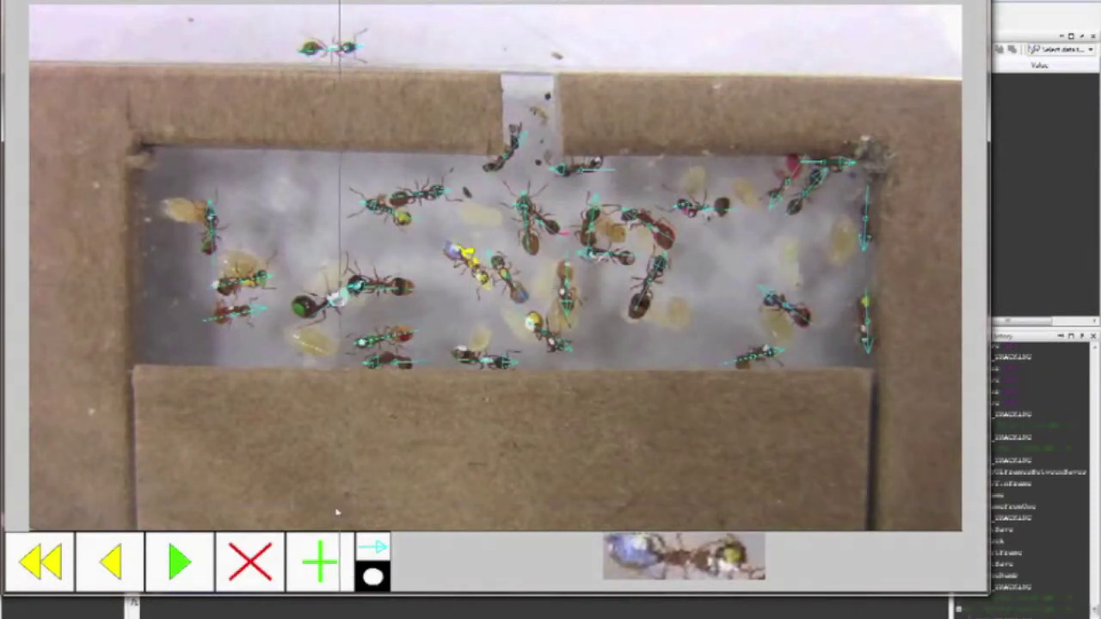
Continue the tracking and re-aim the overlapping arrow near the lower-left wall toward the unmarked ant's head at the left
left_click(178, 564)
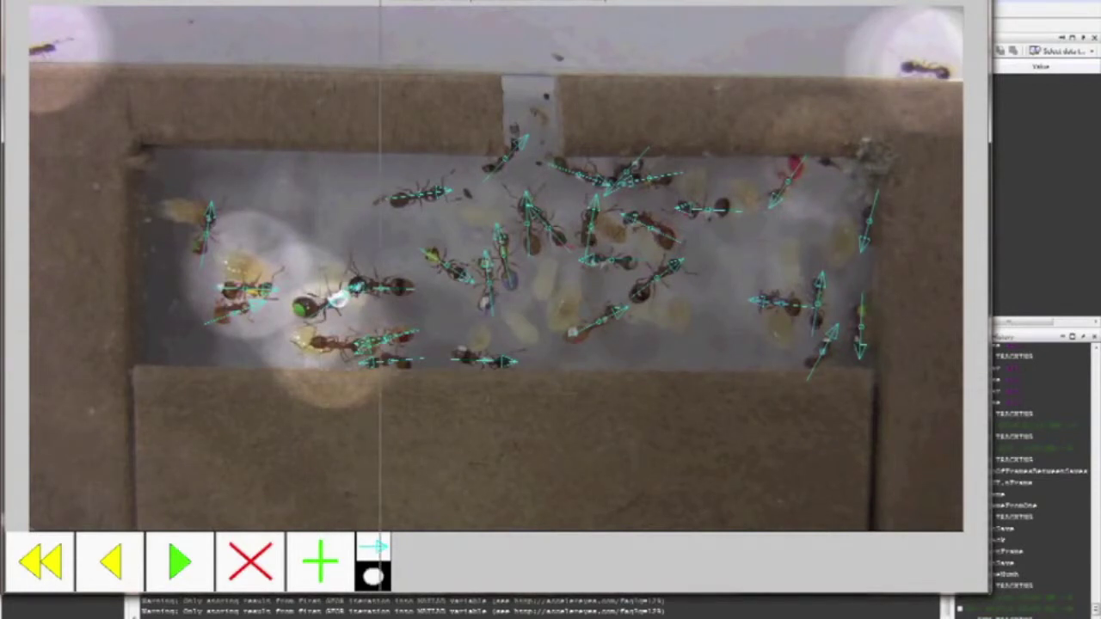
left_click(380, 344)
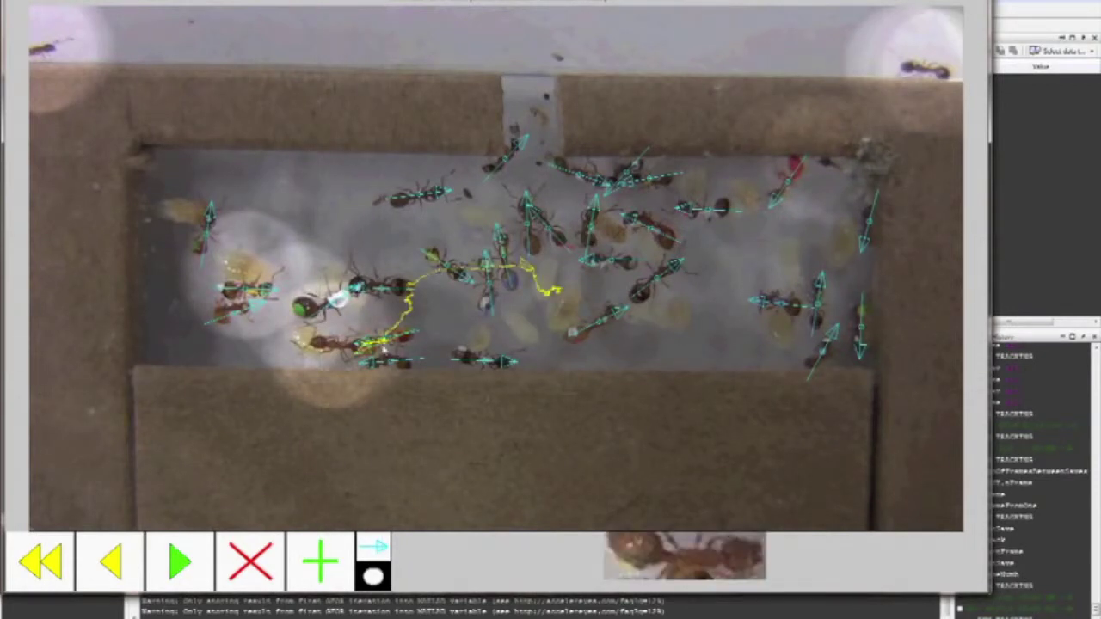
left_click(383, 346)
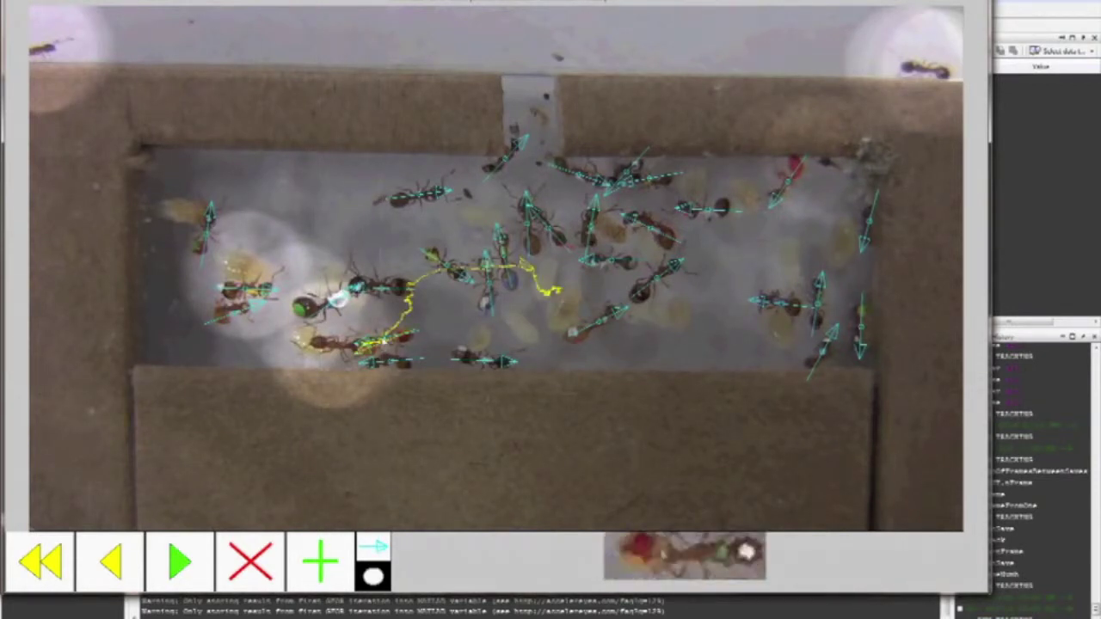
left_click(380, 347)
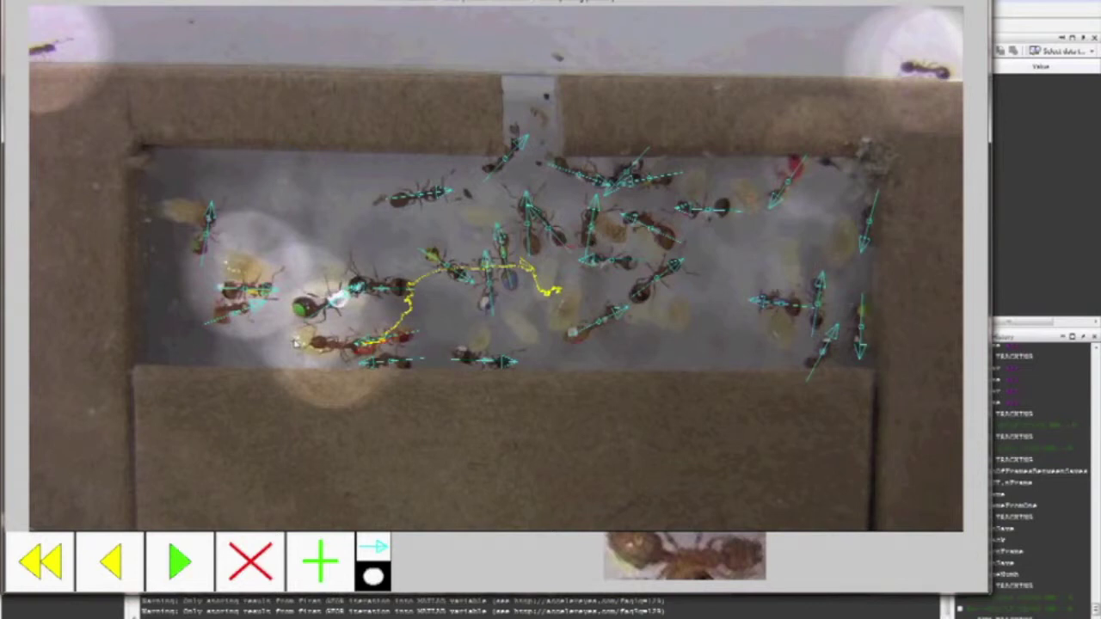
left_click(293, 342)
Add a left-pointing arrow for the new ant outside the nest at the upper-right edge of the frame
left_click(325, 545)
left_click(925, 69)
left_click(887, 65)
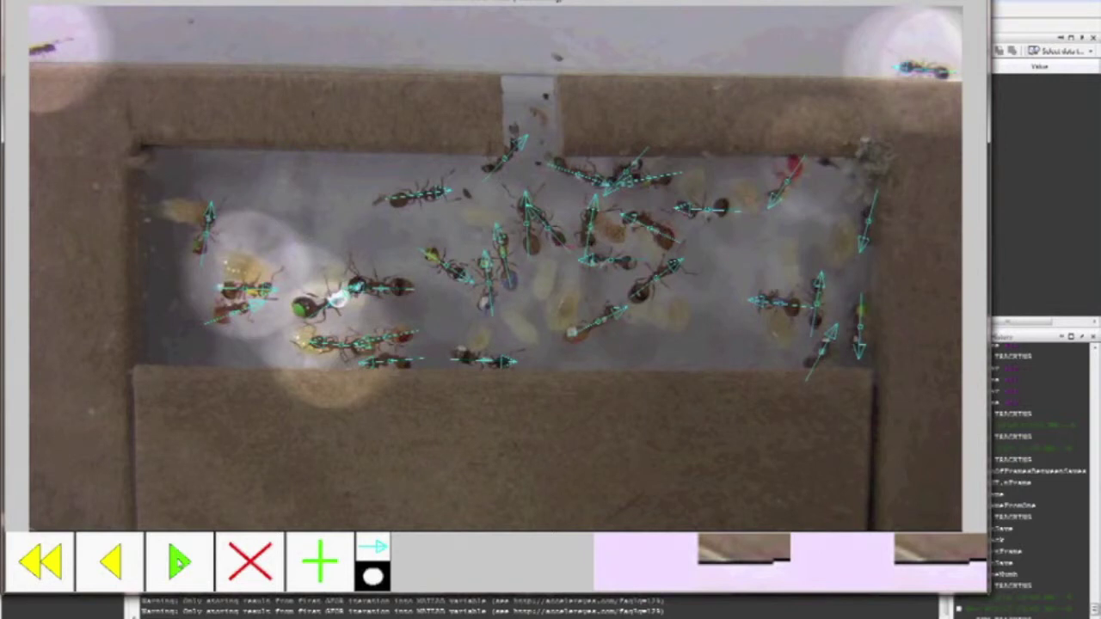
Continue the tracking and select the misaligned arrow beside the ant outside the nest at the upper-left corner
left_click(179, 563)
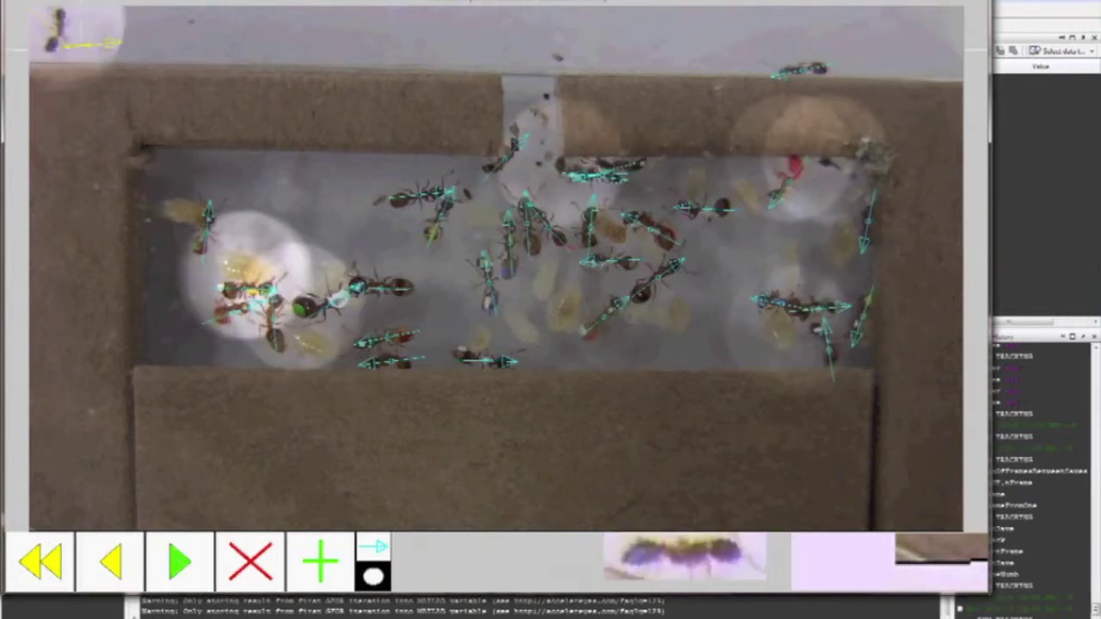
left_click(87, 51)
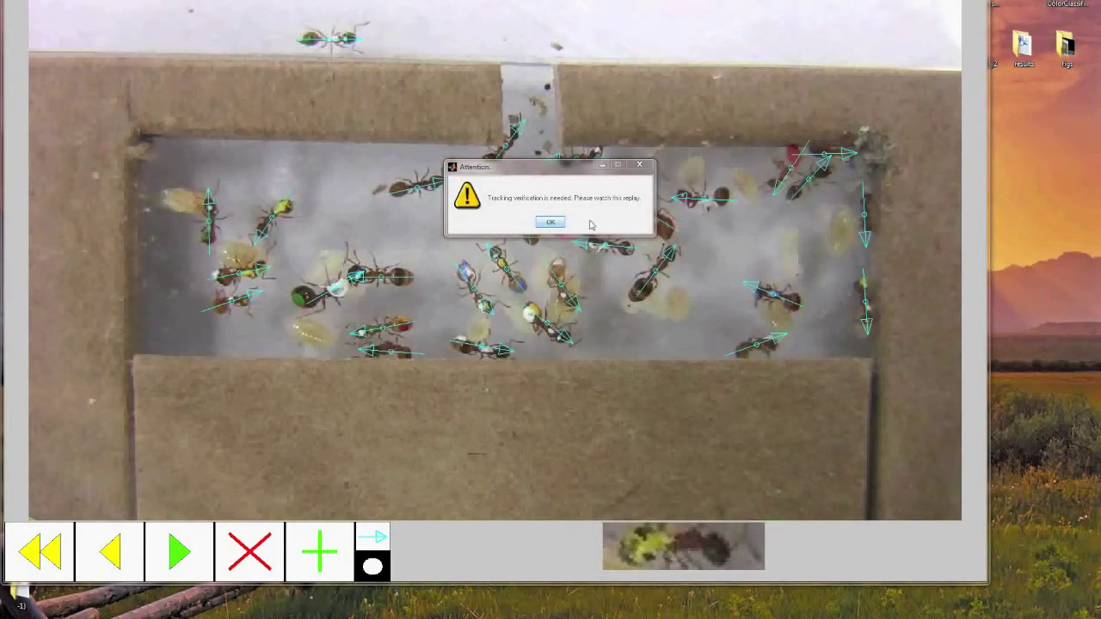
Review the verification replay of the two ants below the entrance, switch their tracking arrows, replay it, and move on
left_click(560, 222)
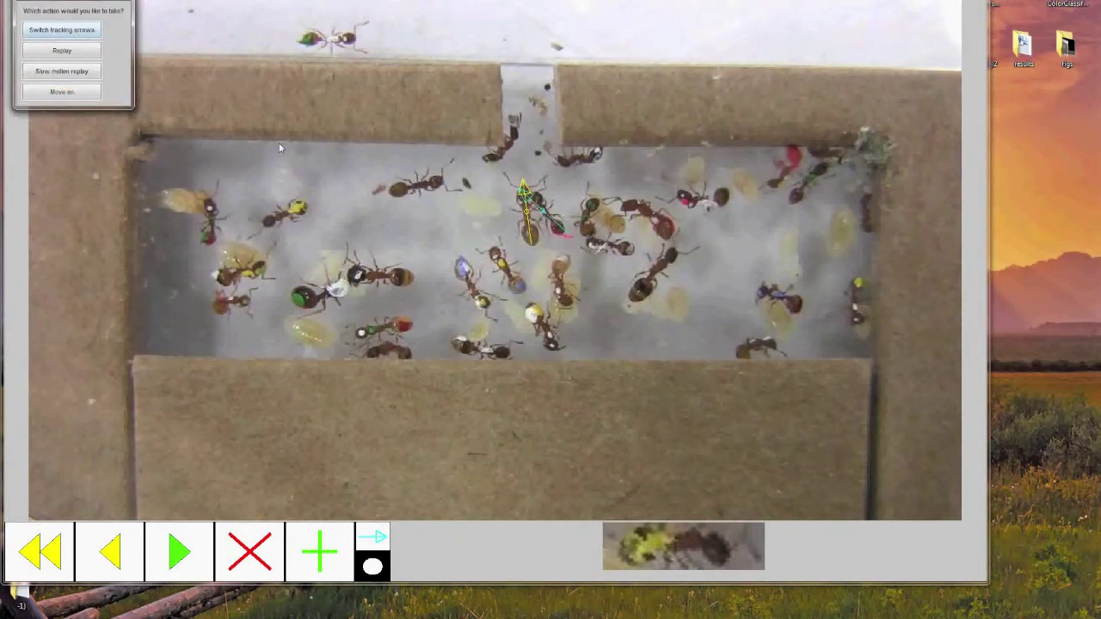
left_click(66, 33)
left_click(74, 54)
left_click(54, 95)
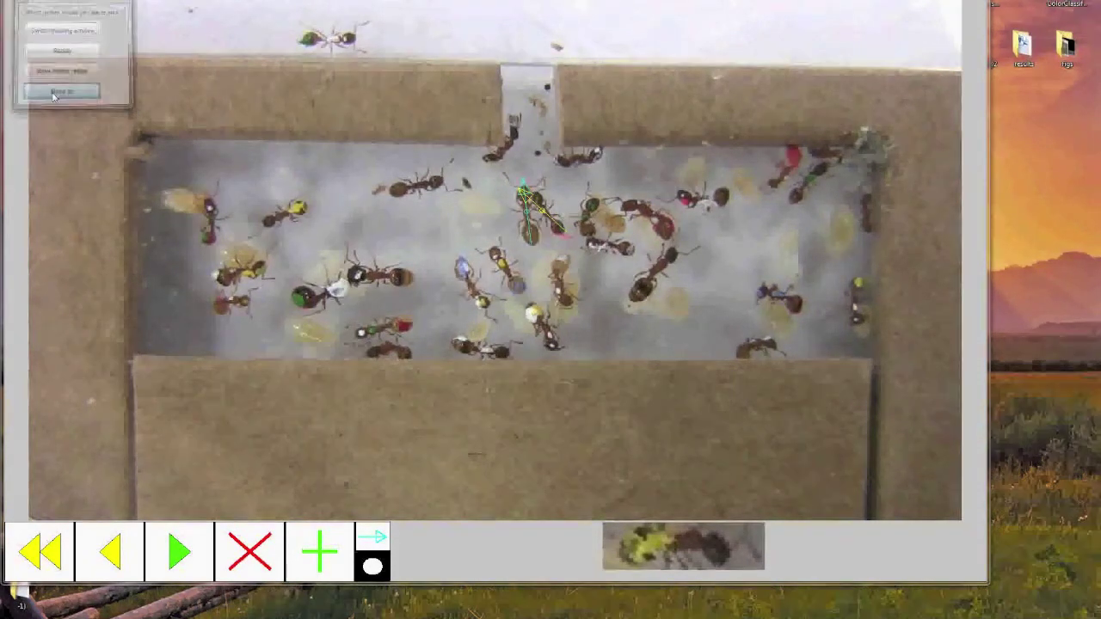